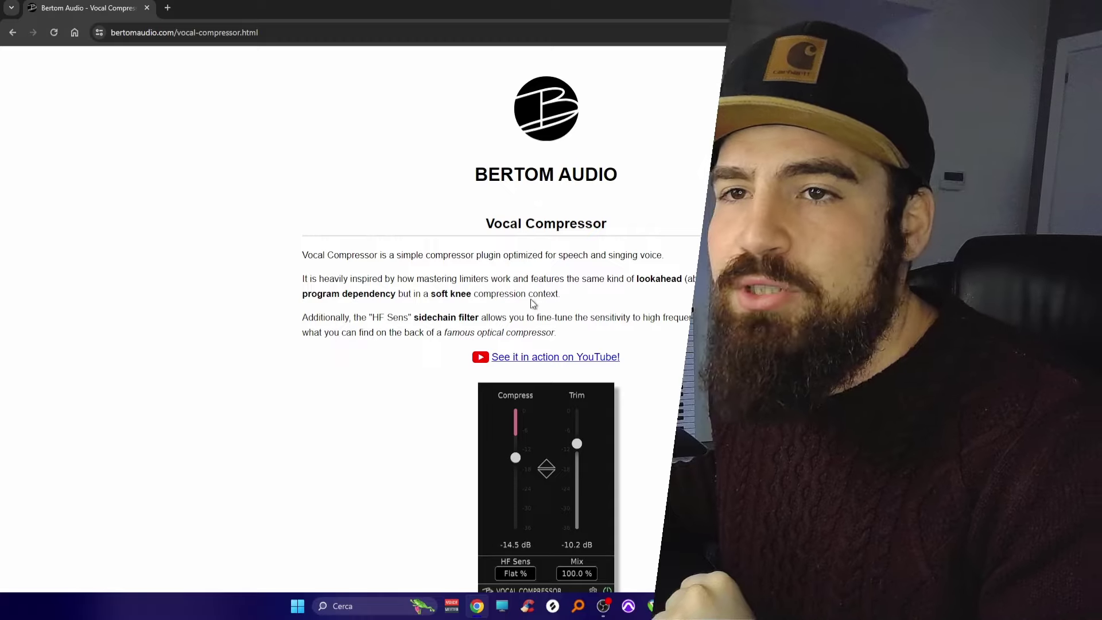
Step: Review the Vocal Compressor product page's compatibility and pay-what-you-want sections and open the plugin's checkout page
scroll(530, 300, down, 6)
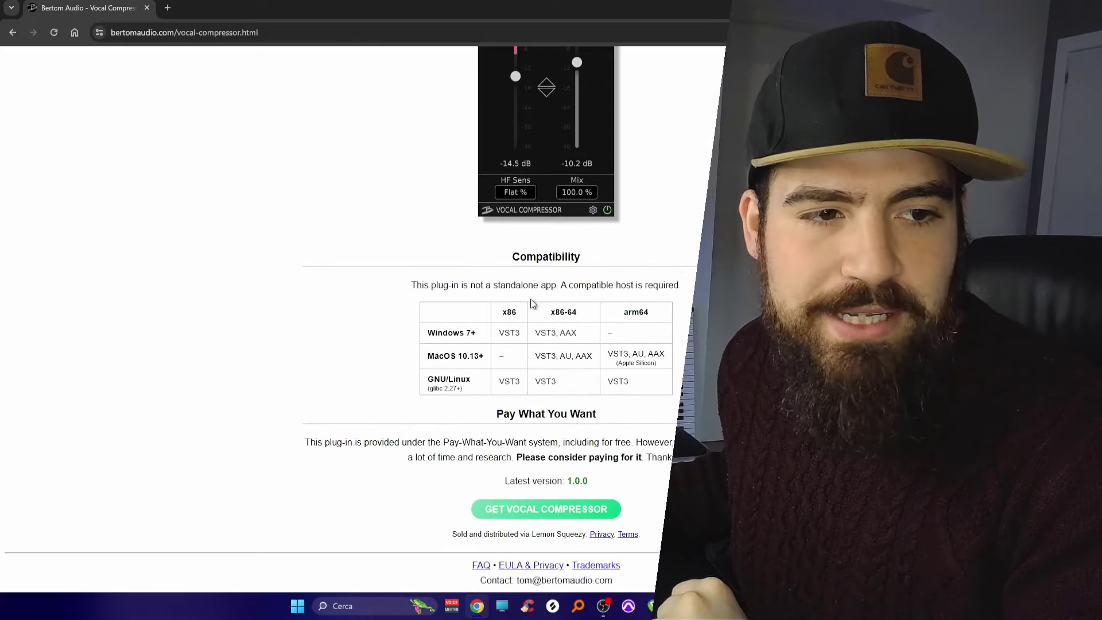
scroll(530, 303, up, 6)
scroll(531, 303, down, 2)
scroll(531, 300, down, 4)
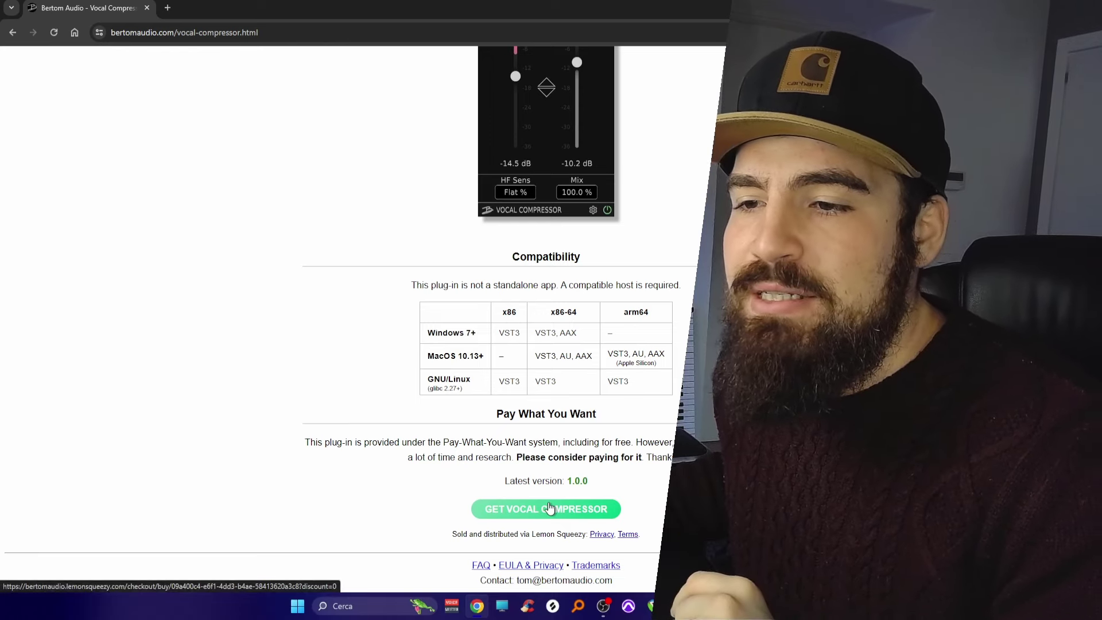
click(549, 508)
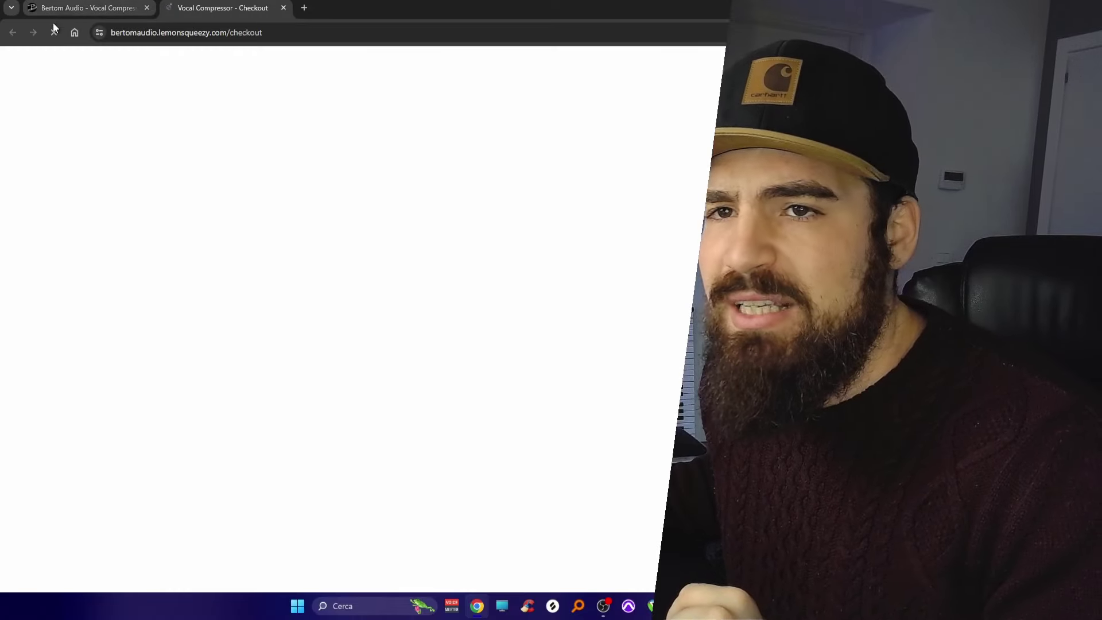
click(62, 10)
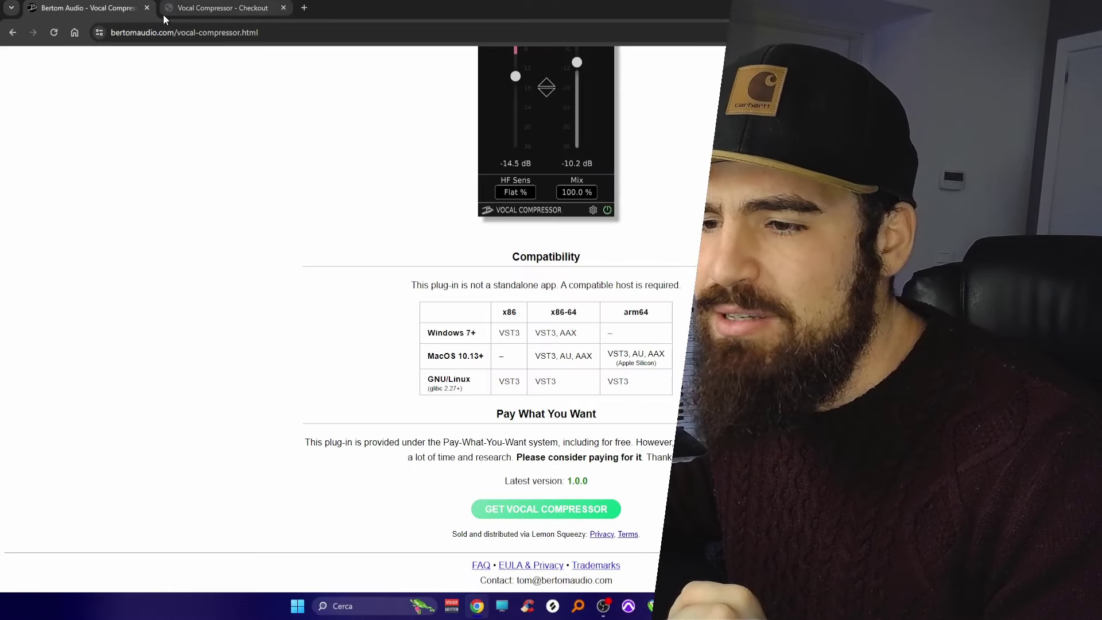
click(185, 10)
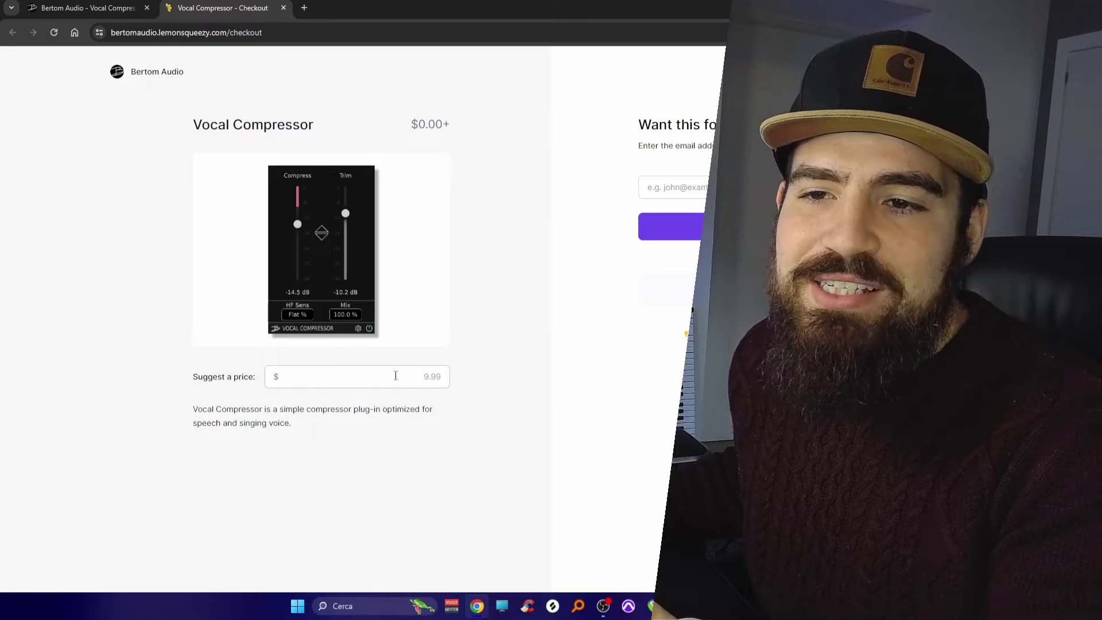
Step: Set the suggested price for Vocal Compressor to 0 and minimize the browser to return to REAPER
click(430, 378)
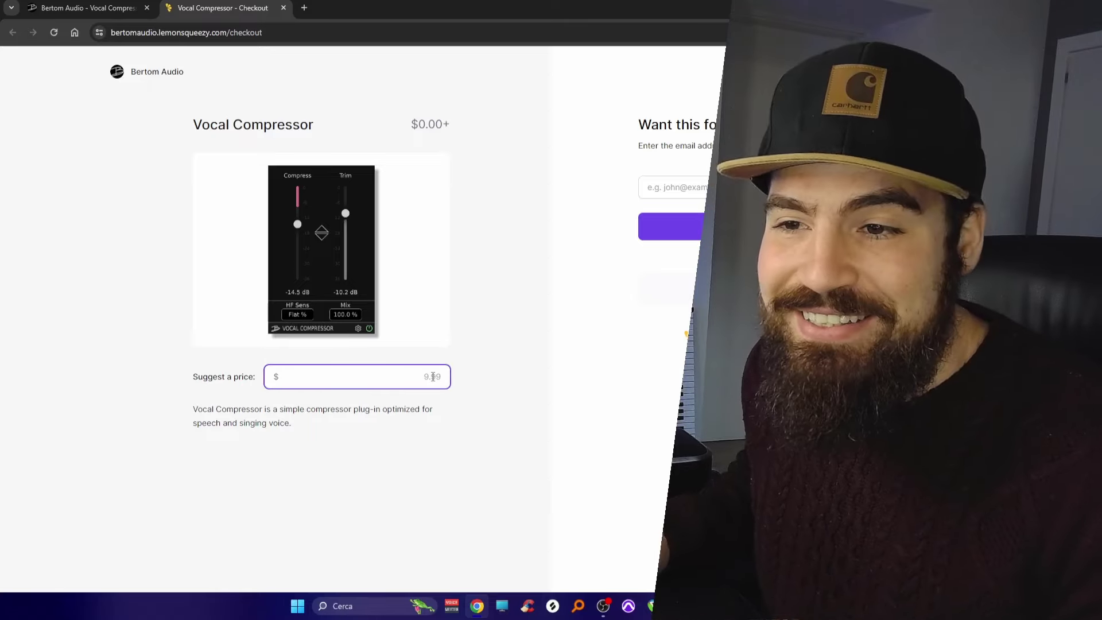
drag(554, 9, 554, 40)
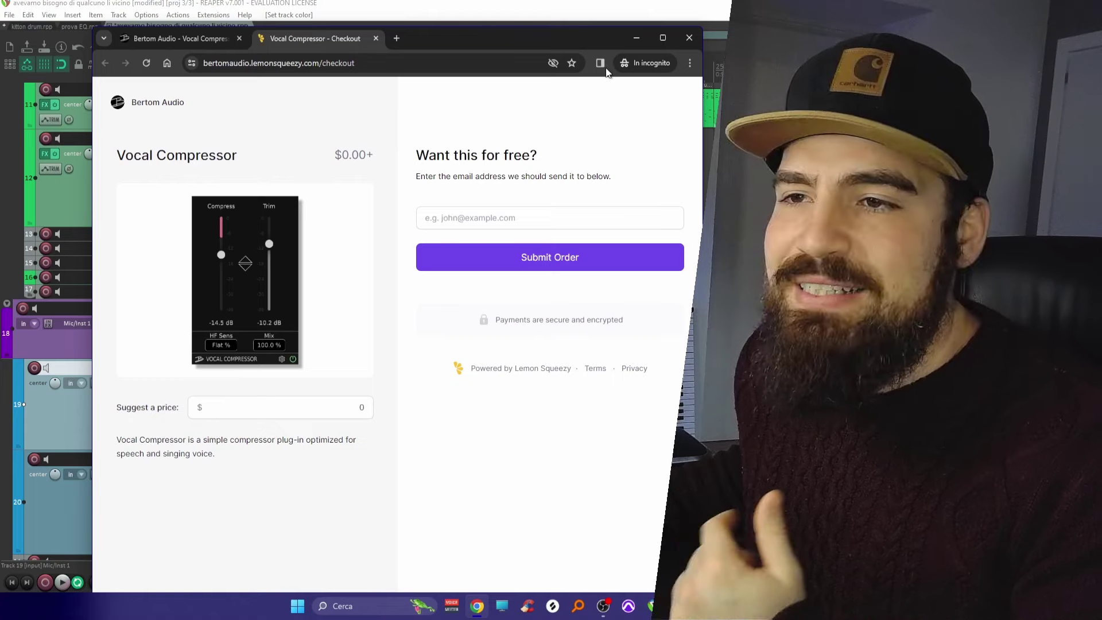
click(666, 38)
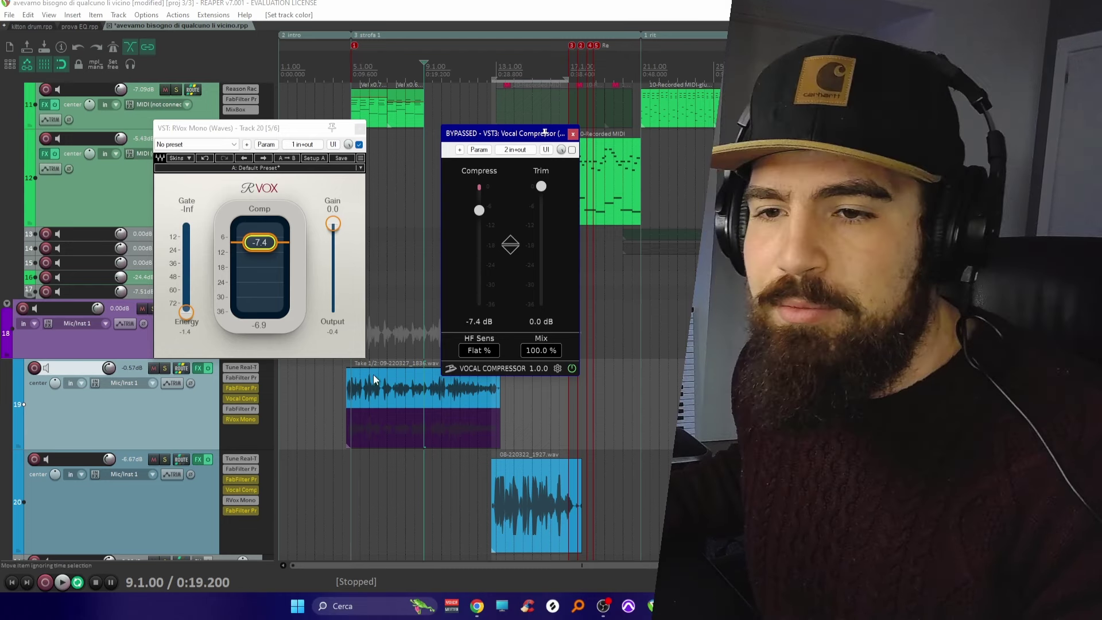
Step: Play the vocal on track 19 from the beginning of verse 1 without compression, and stop at its end
click(338, 377)
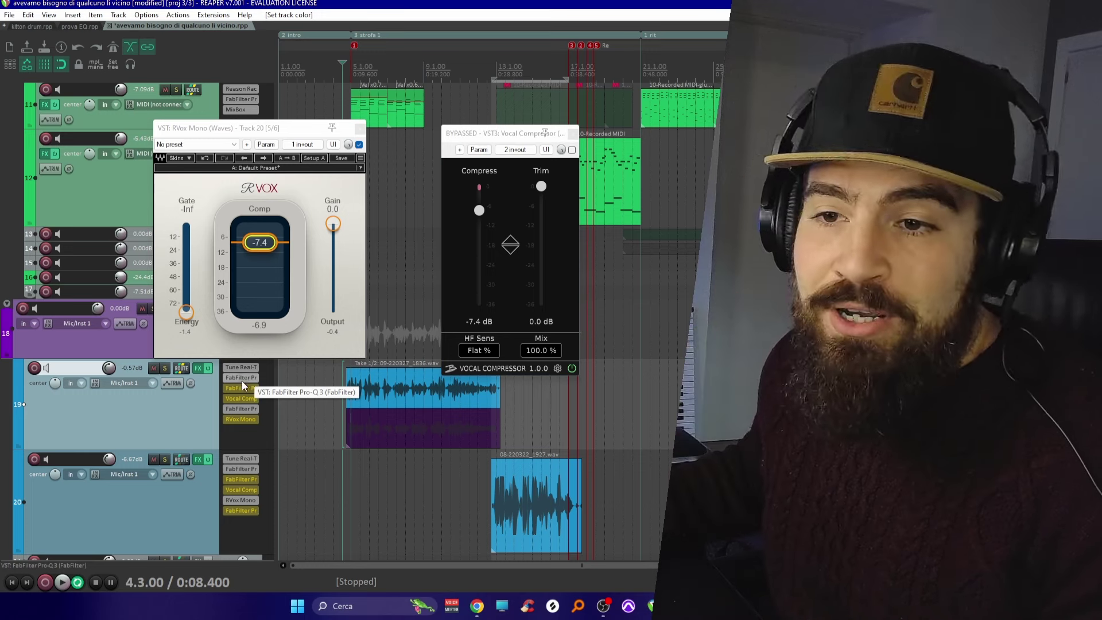
click(355, 456)
key(space)
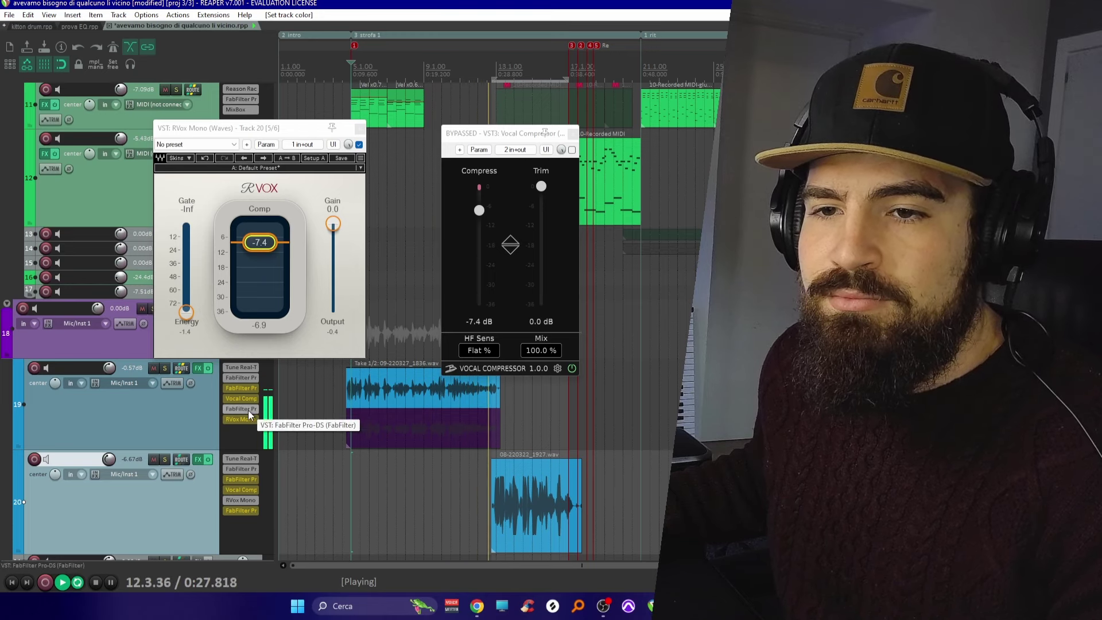
key(space)
Step: Move Vocal Compressor below FabFilter Pro-DS in track 19's effects chain and close track 20's RVox window
drag(245, 397, 244, 412)
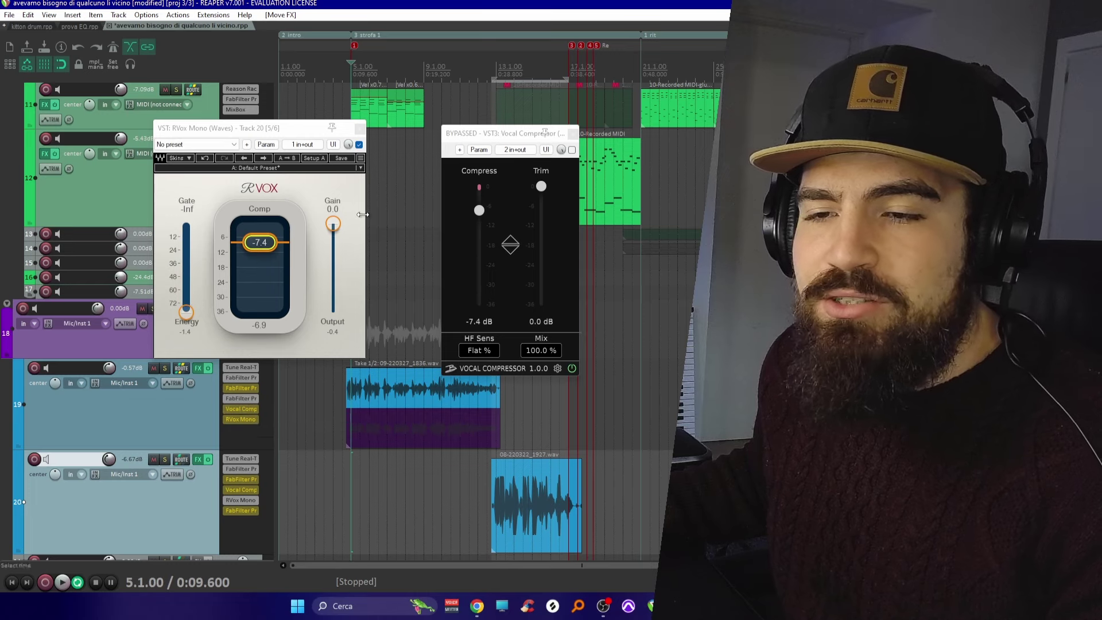
click(360, 129)
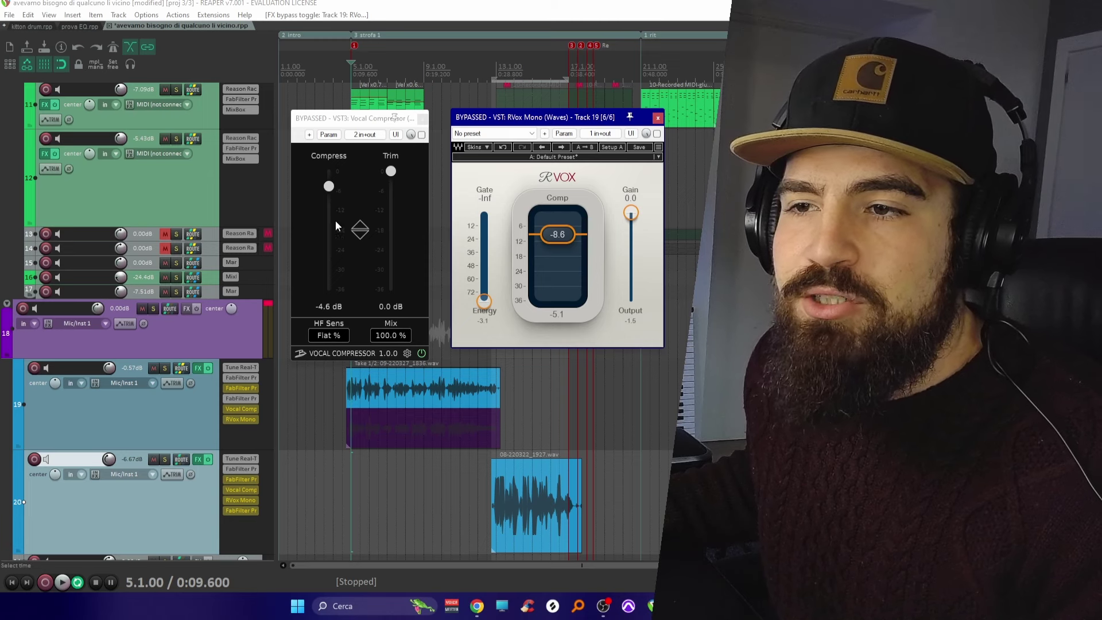
Step: Try the compression and gain sliders of both plugins, leaving Vocal Compressor's Compress and Trim and RVox's Comp and Gain at 0.0 dB
drag(330, 190, 331, 192)
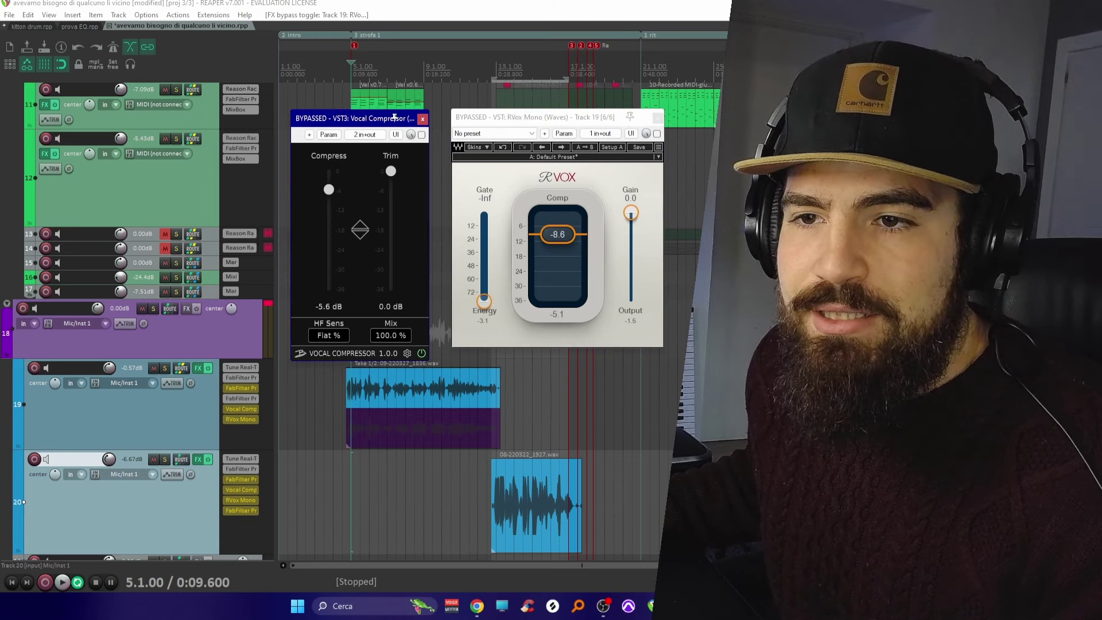
drag(551, 240, 555, 218)
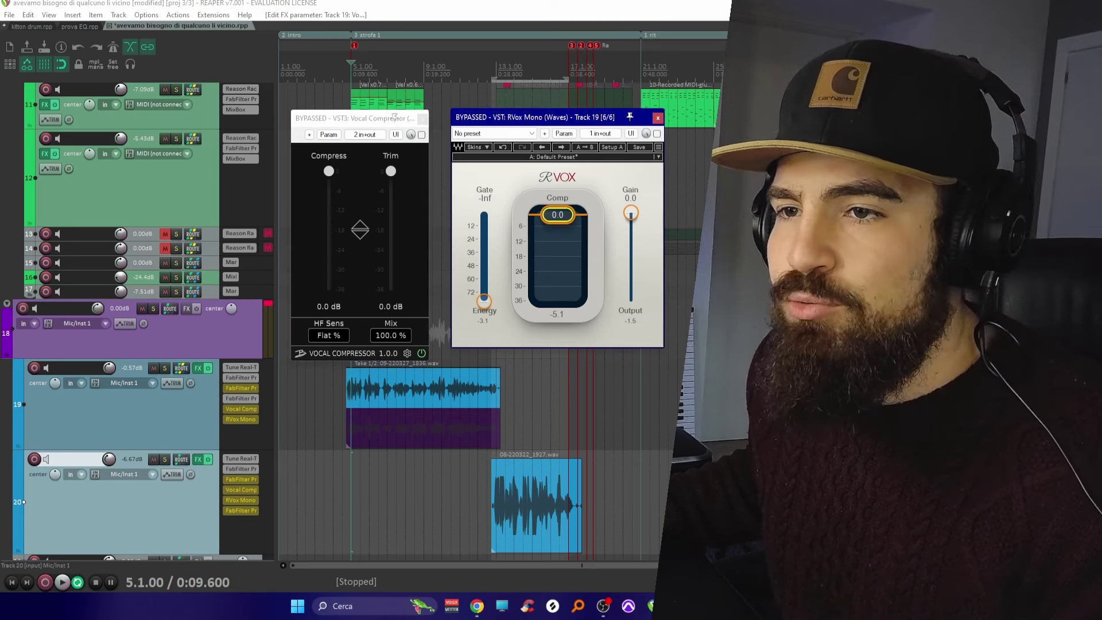
drag(393, 175, 394, 178)
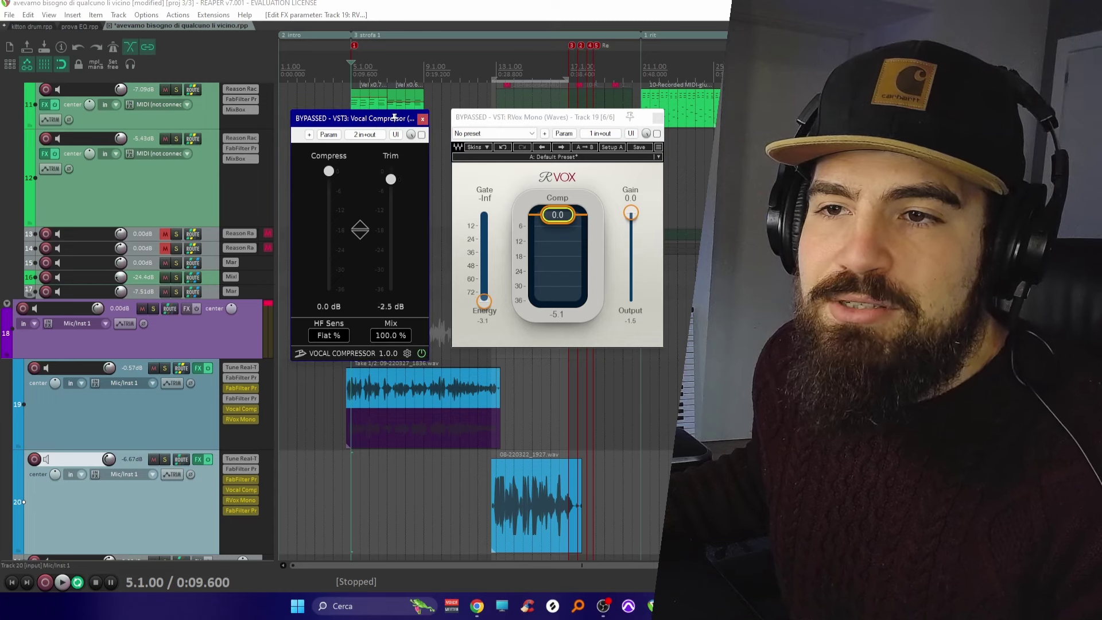
click(632, 212)
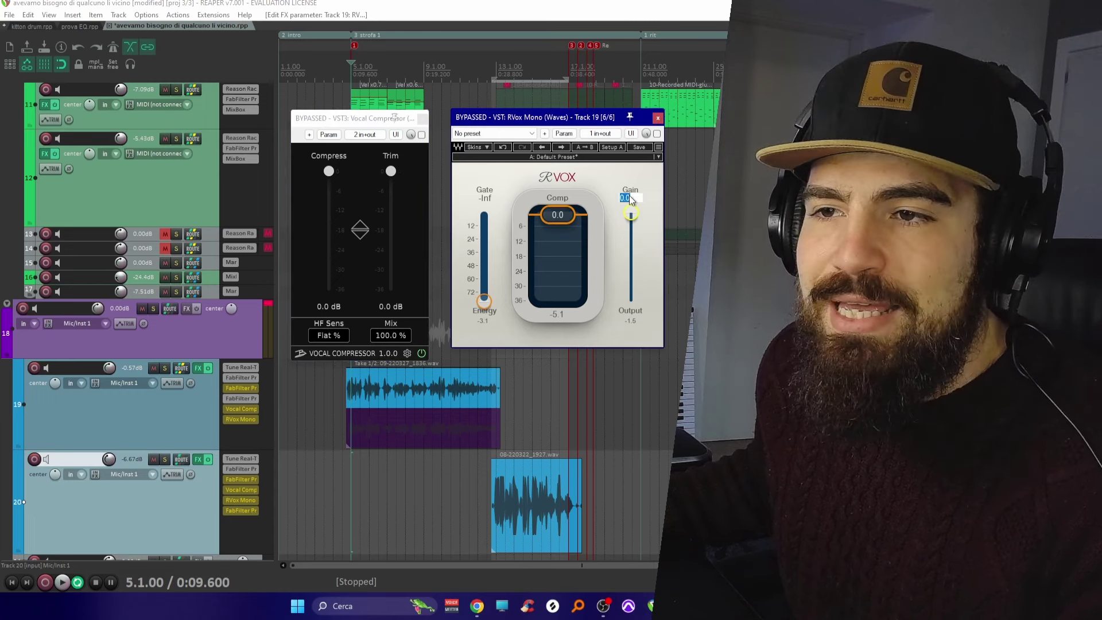
click(610, 249)
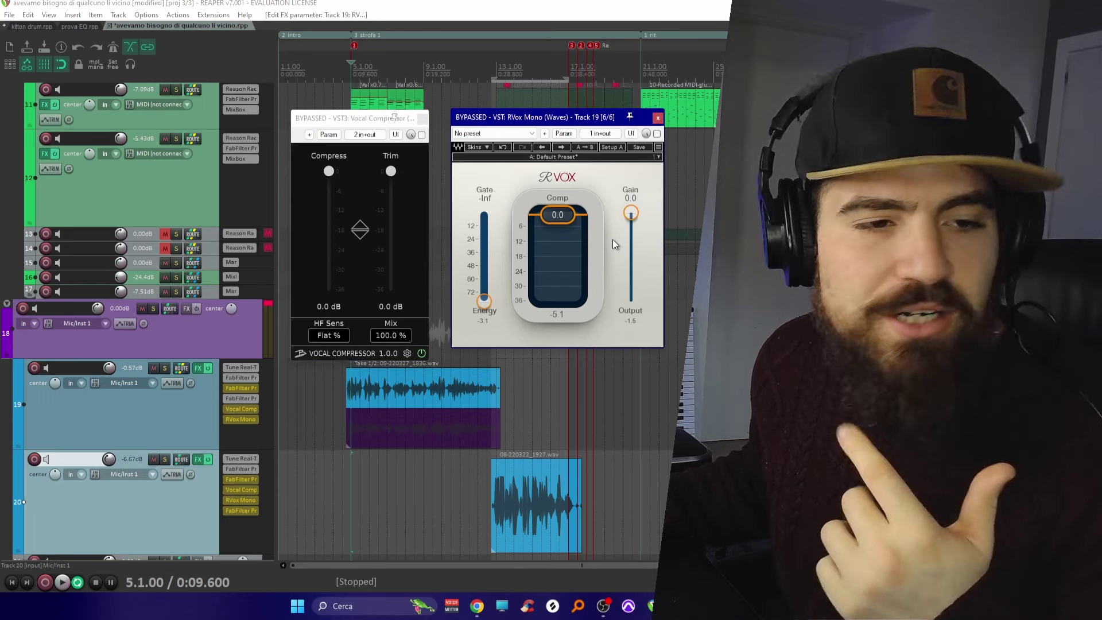
click(273, 362)
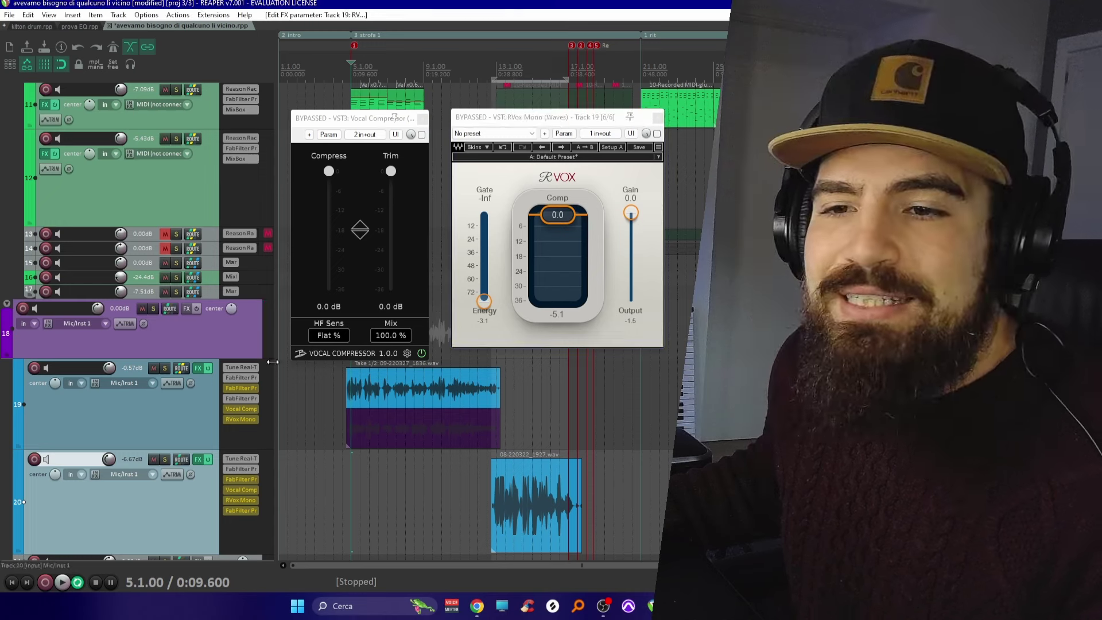
Step: Enable RVox on track 19, start playback, and set its Comp to -7.6 and Gain to -5.9
shift+click(248, 417)
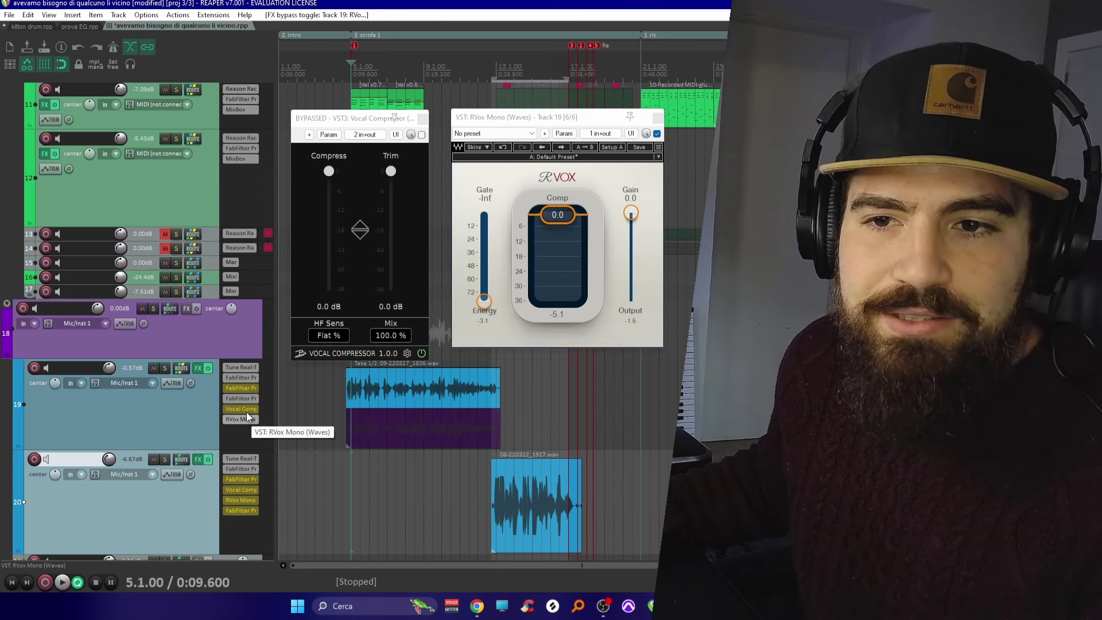
click(647, 167)
key(space)
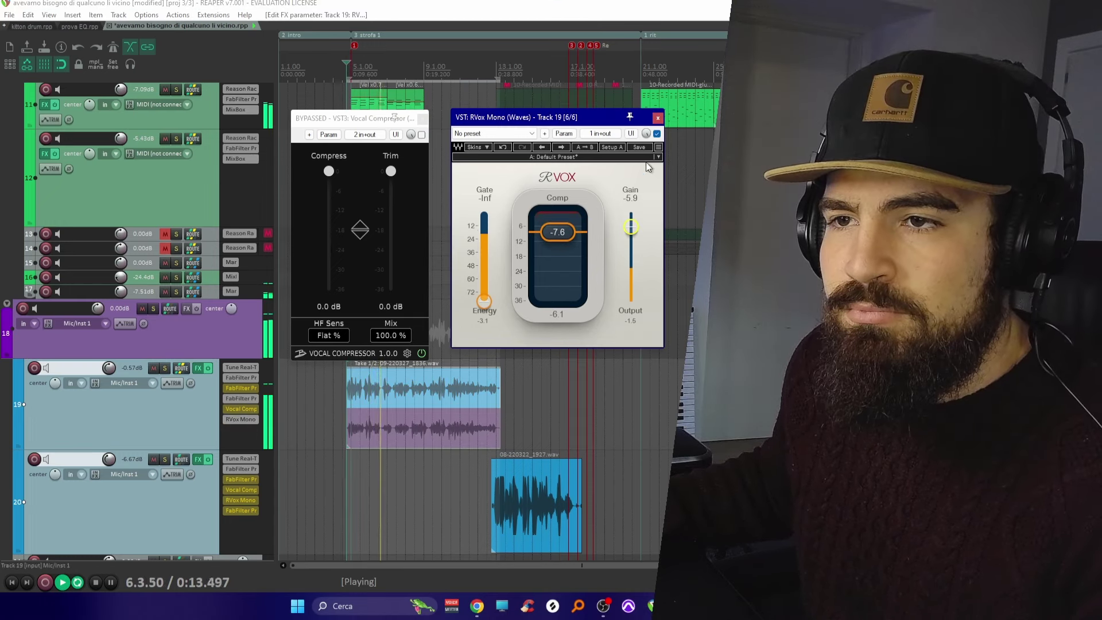
Step: Toggle RVox's bypass twice during playback to compare the compressed and unprocessed vocal, leaving it enabled
click(658, 134)
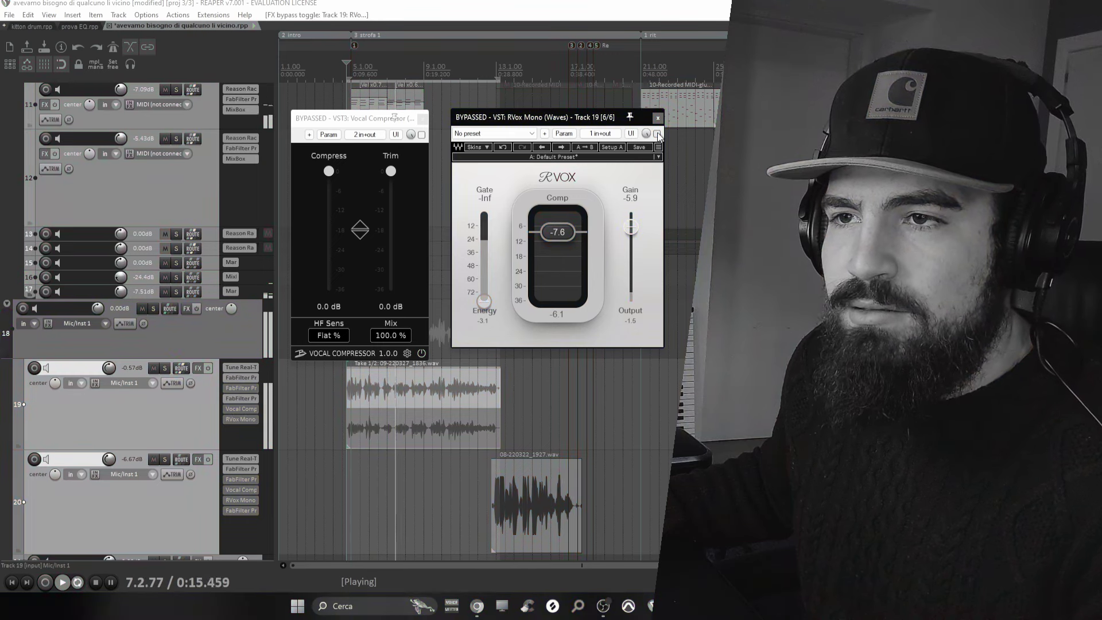
click(658, 133)
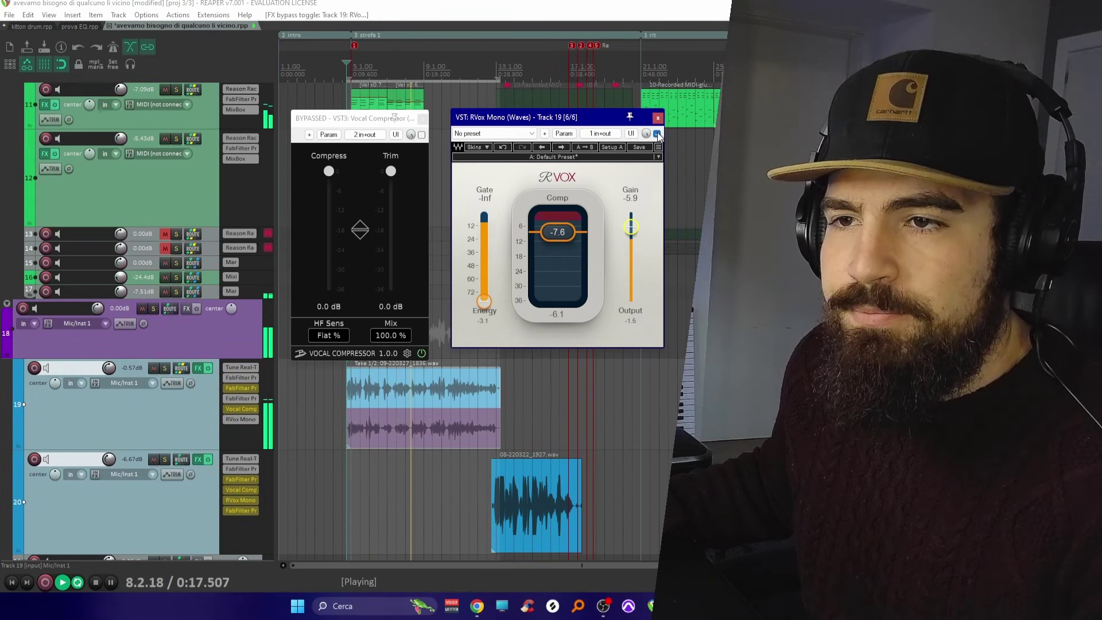
click(657, 133)
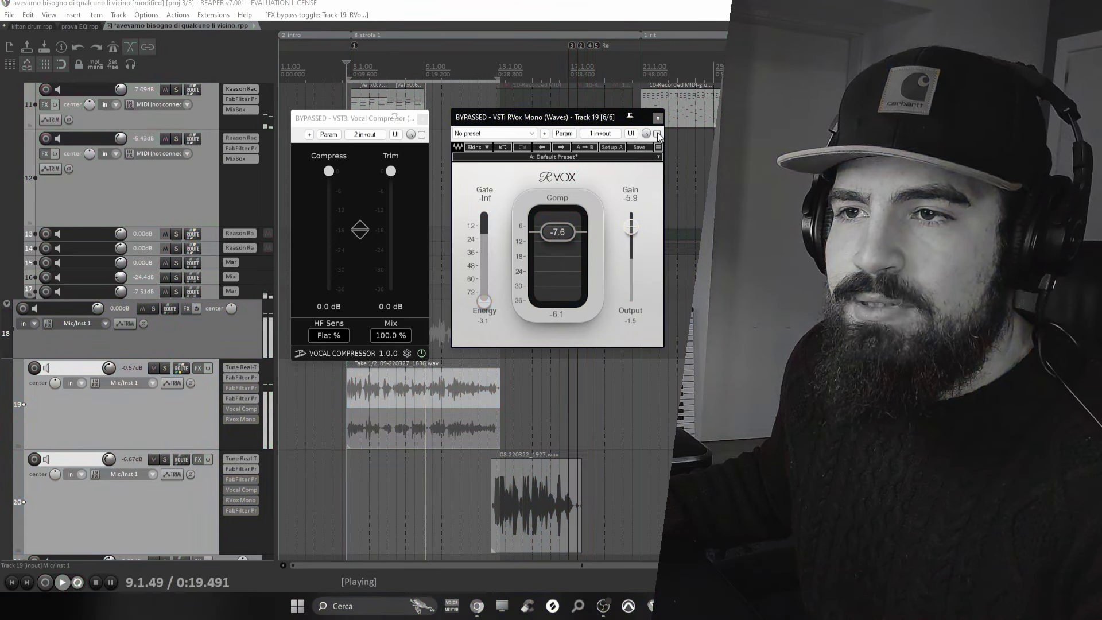
click(658, 134)
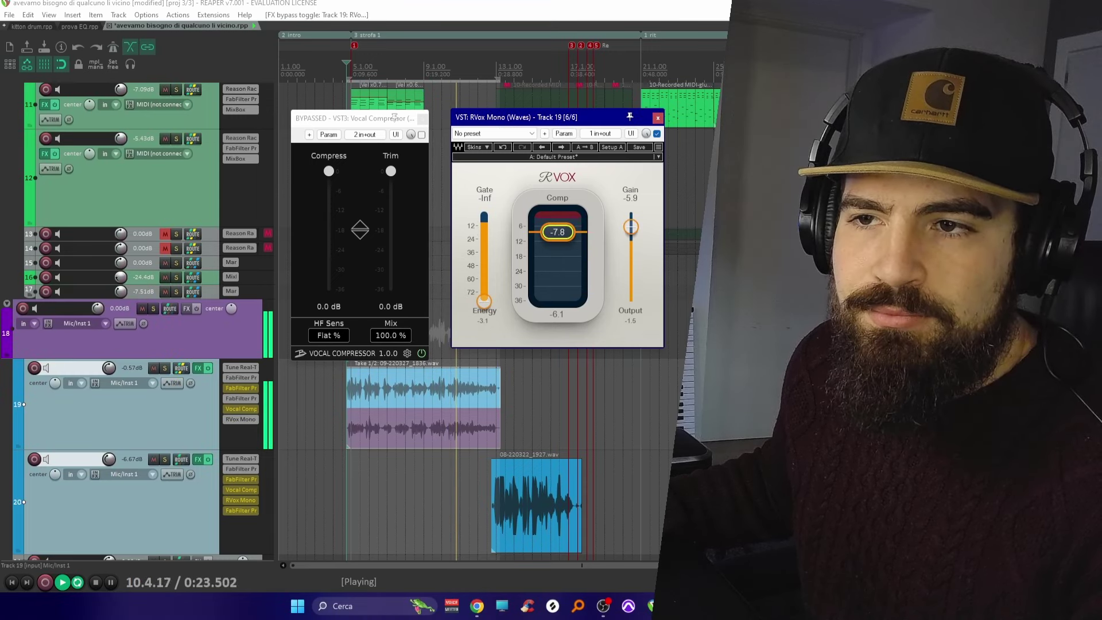
Step: Set RVox's Comp to -8.7 and replay the vocal from the clip's start to check the compression
drag(558, 232, 557, 234)
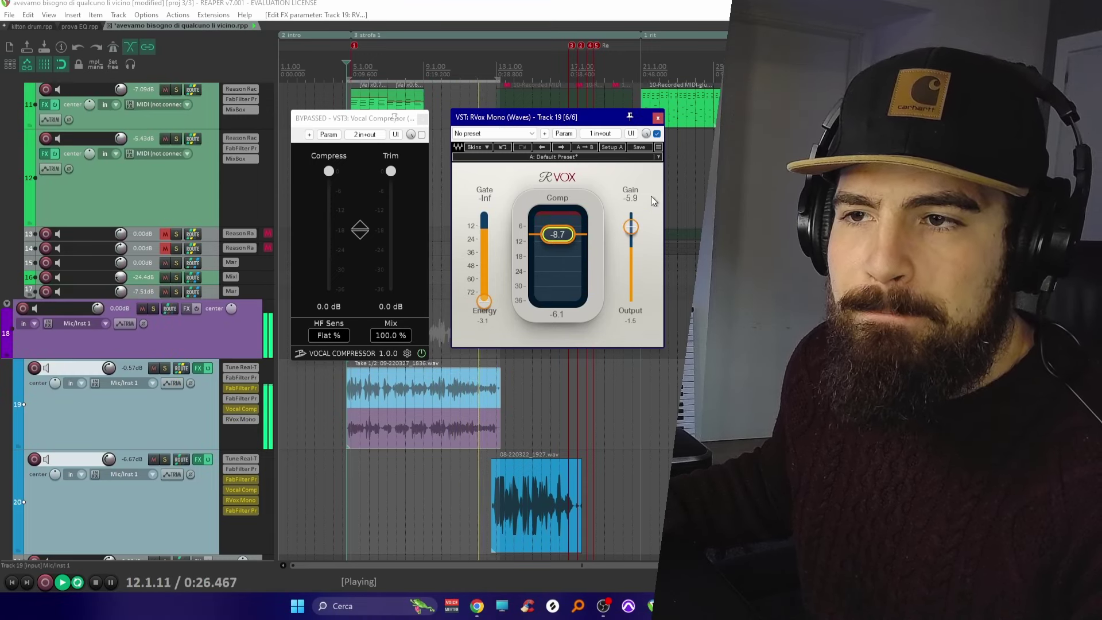
key(space)
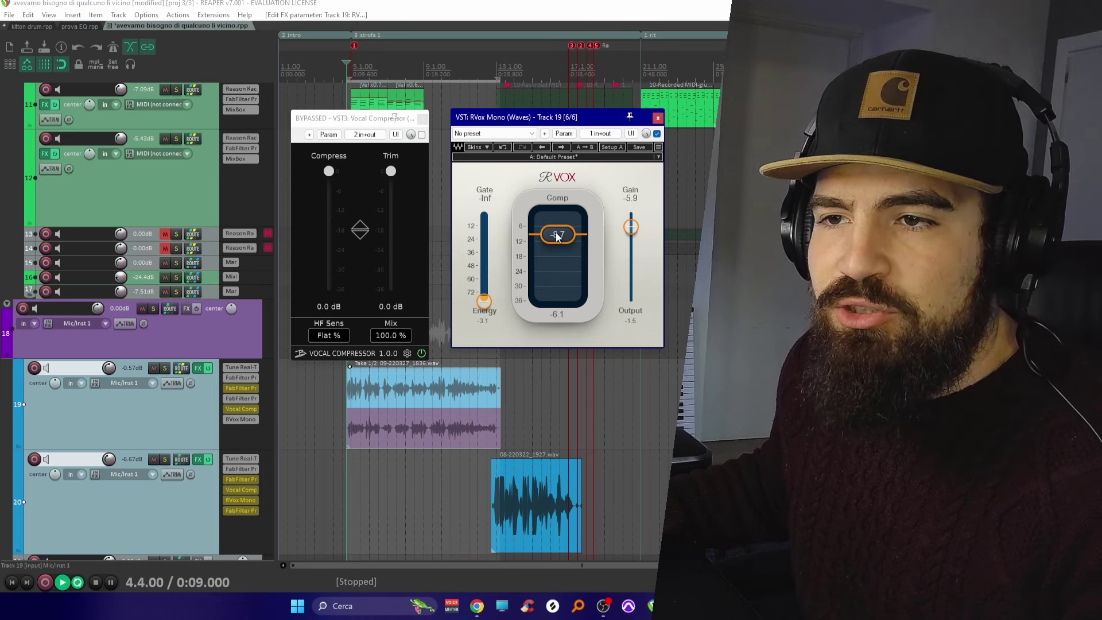
key(space)
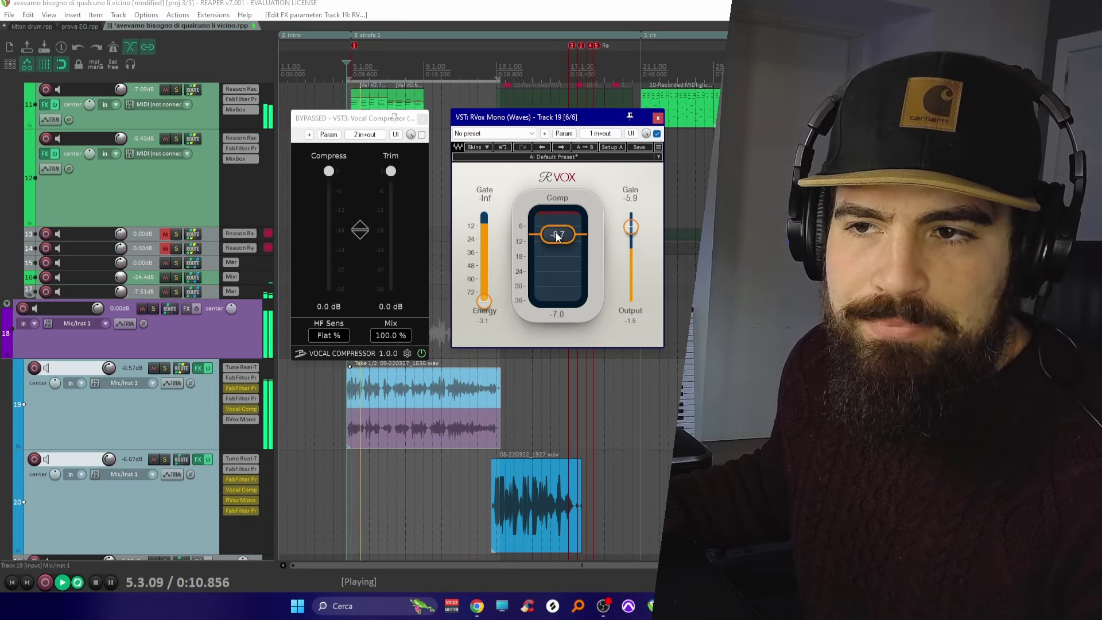
key(space)
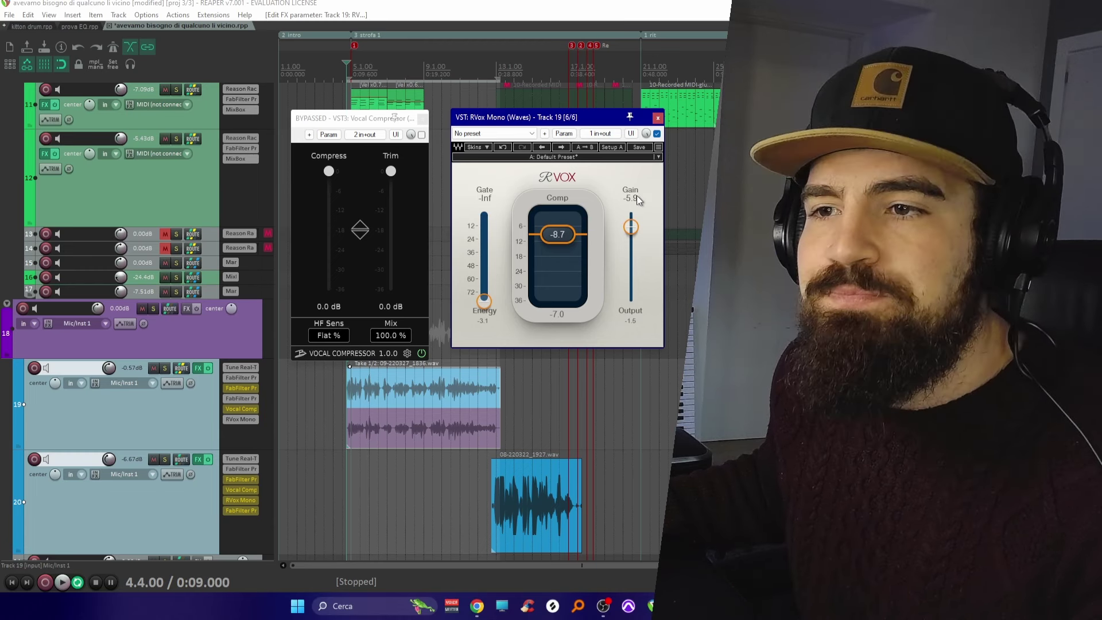
key(space)
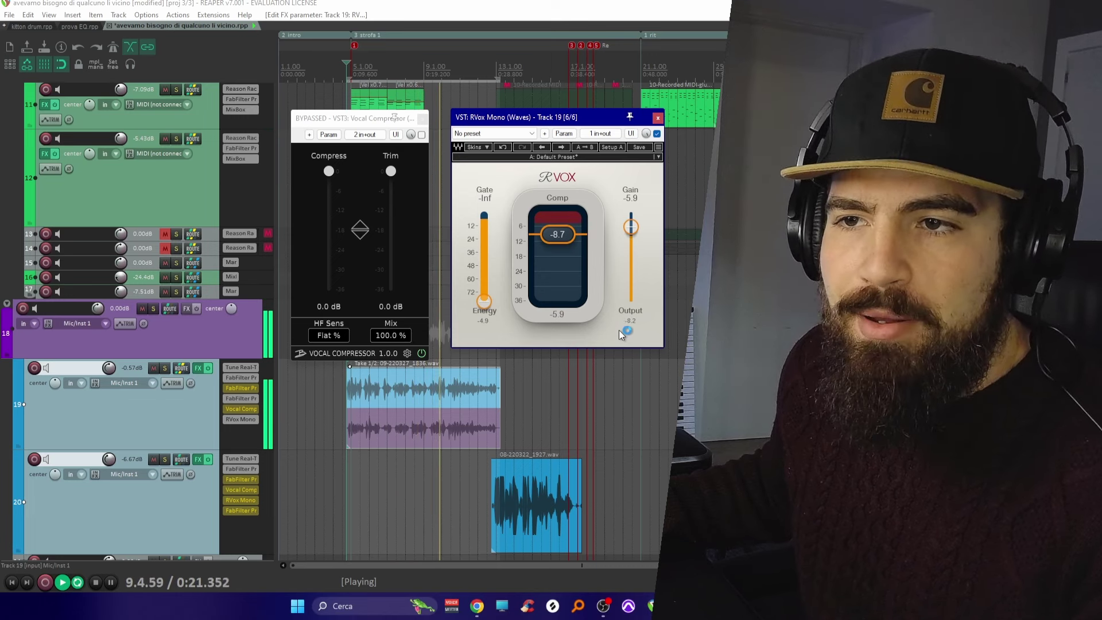
key(space)
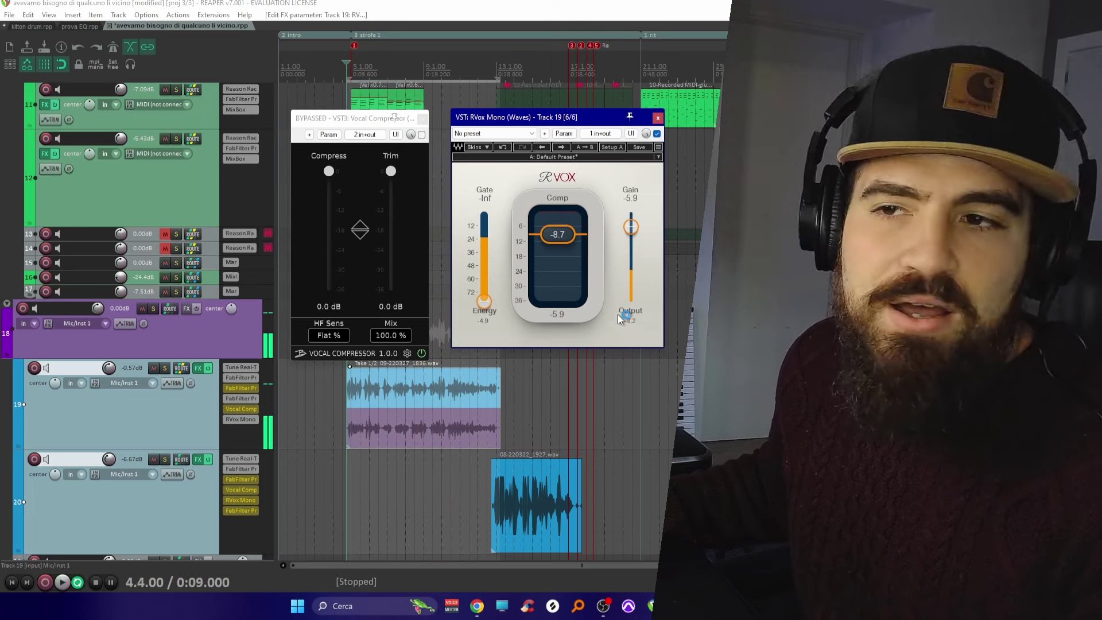
Step: Enable Vocal Compressor and bypass RVox on track 19, then set Compress to -8.6 dB and Trim to -6.0 dB
click(374, 123)
click(422, 134)
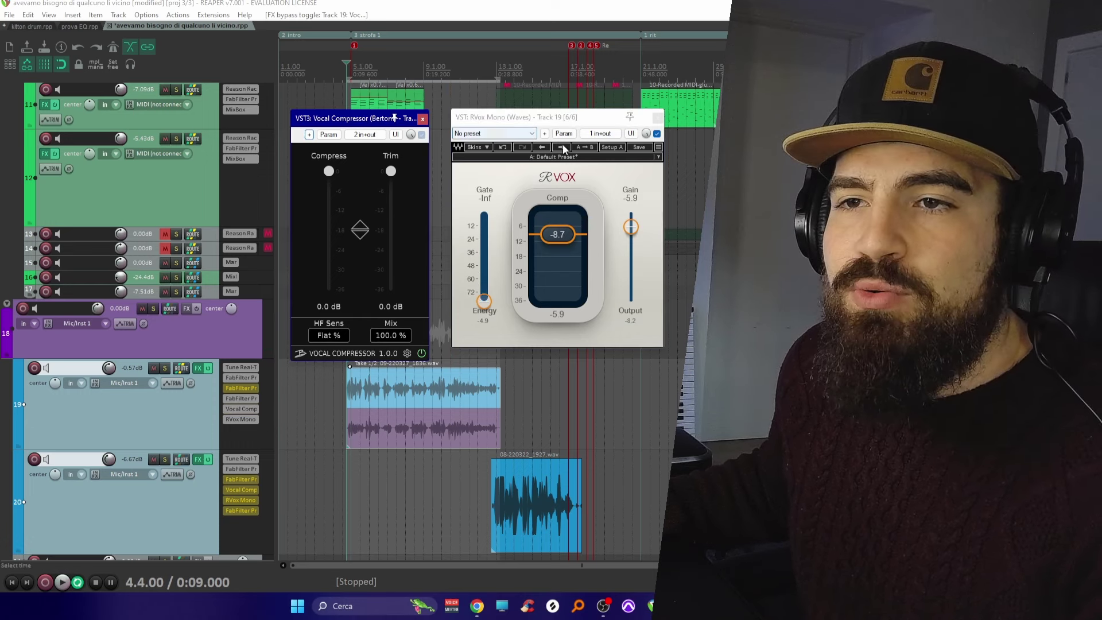
click(657, 133)
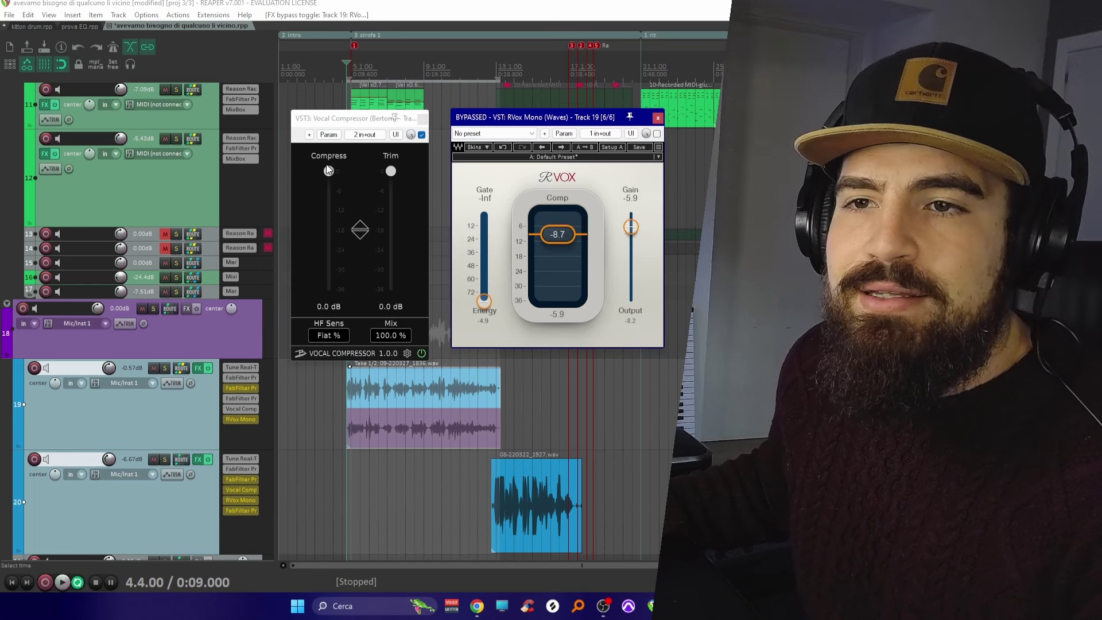
drag(314, 164, 314, 171)
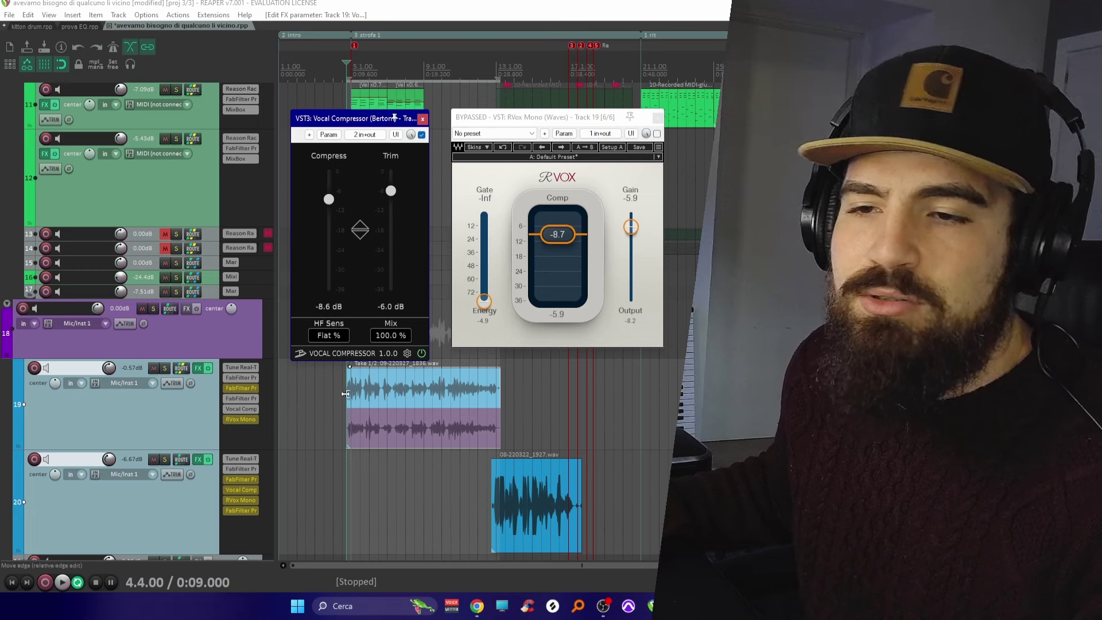
Step: Play the vocal through Vocal Compressor and swap to RVox during playback by enabling RVox and bypassing Vocal Compressor
key(space)
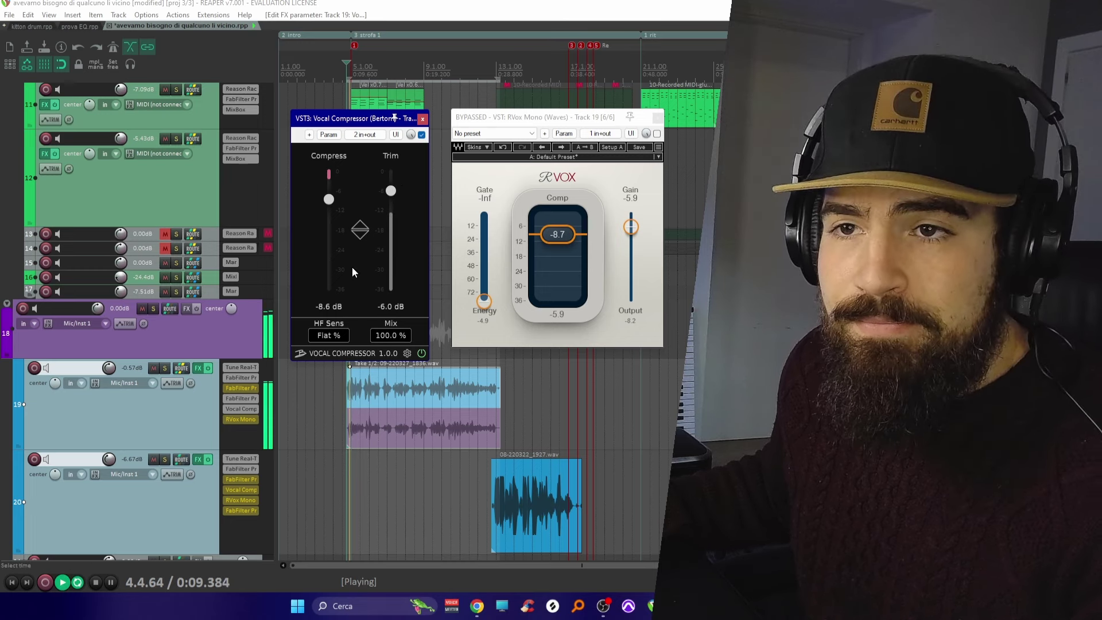
shift+click(245, 417)
shift+click(246, 407)
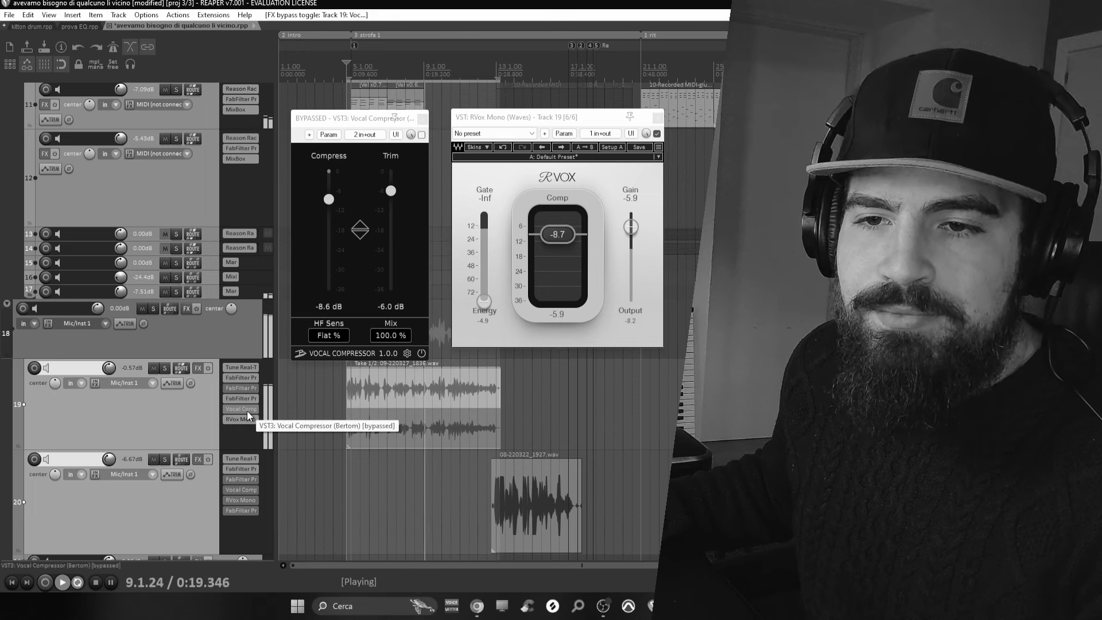
Step: Swap to Vocal Compressor during playback with RVox bypassed, toggle its bypass on and off to compare the vocal, and stop playback
shift+click(247, 409)
shift+click(247, 419)
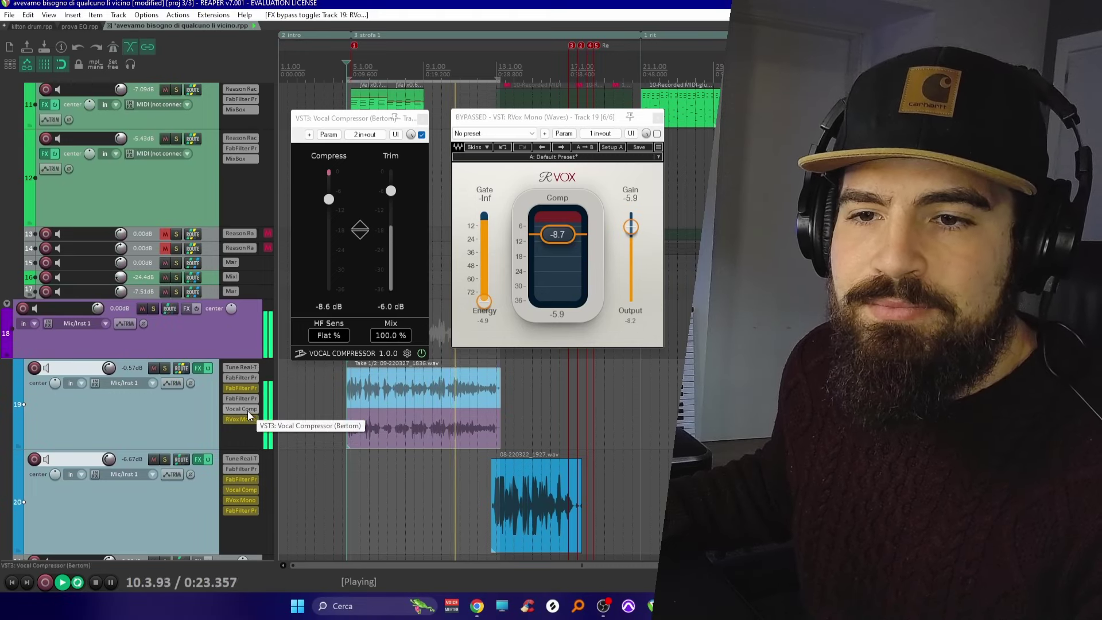
shift+click(247, 411)
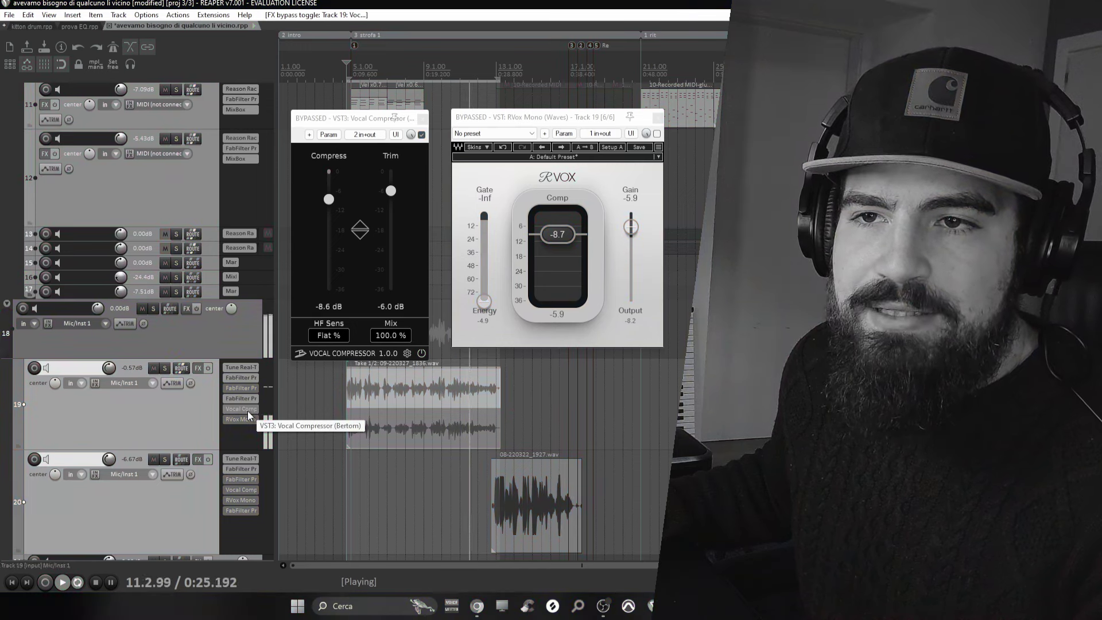
shift+click(246, 411)
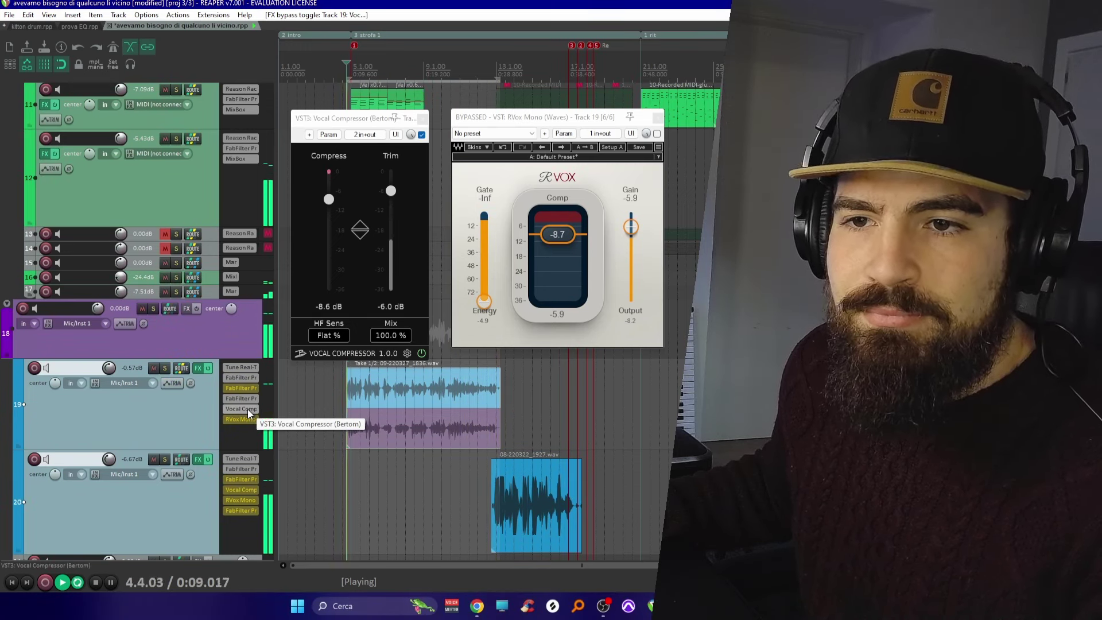
key(space)
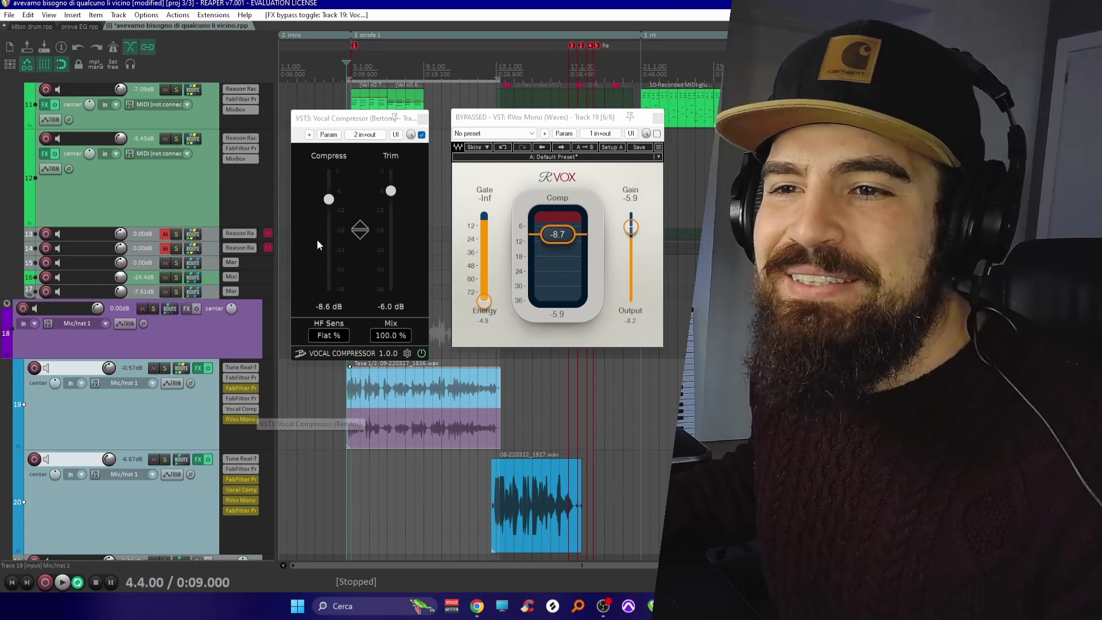
Step: Starting from 0.0 dB on both sliders, set Vocal Compressor's Compress to -8.1 dB and Trim to -3.5 dB while the vocal plays
click(395, 117)
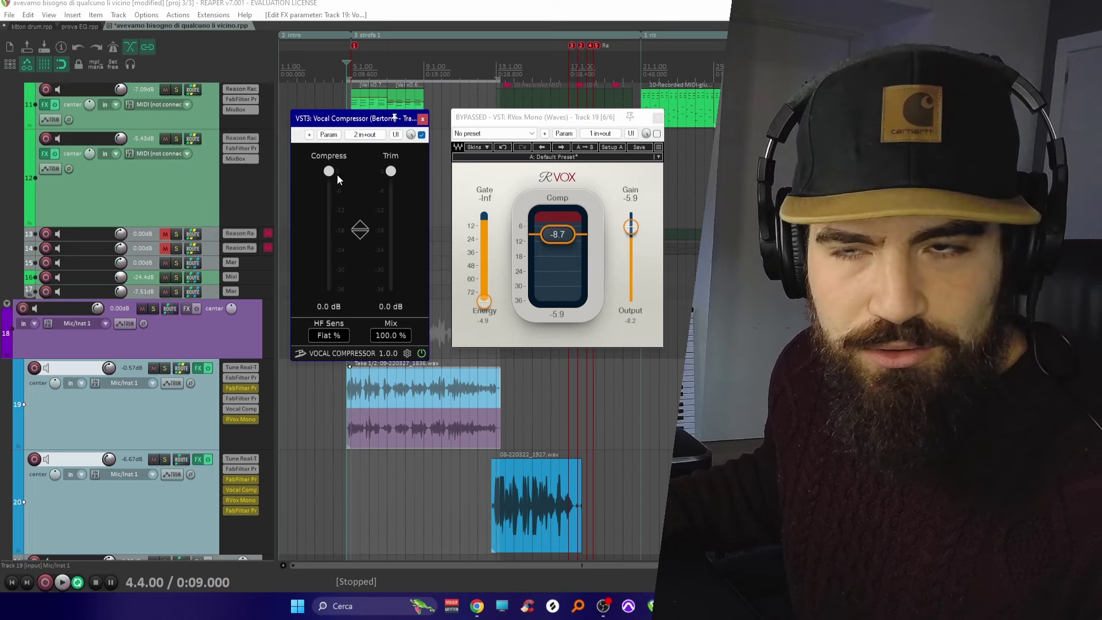
key(space)
drag(333, 172, 329, 198)
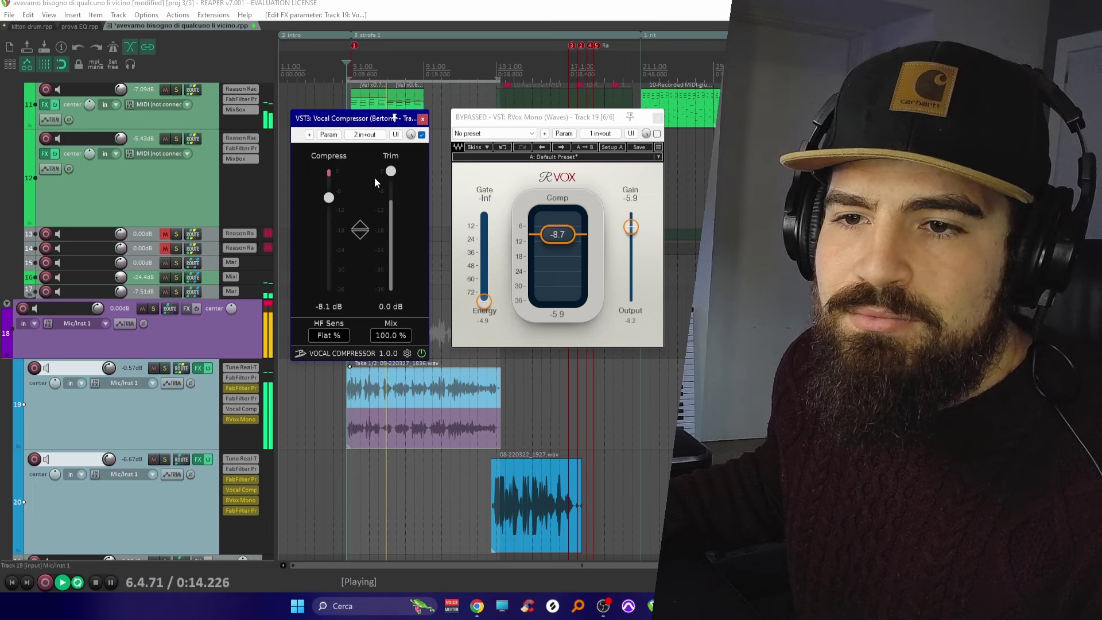
mouse_move(390, 171)
mouse_down()
mouse_move(390, 224)
mouse_move(391, 187)
mouse_up()
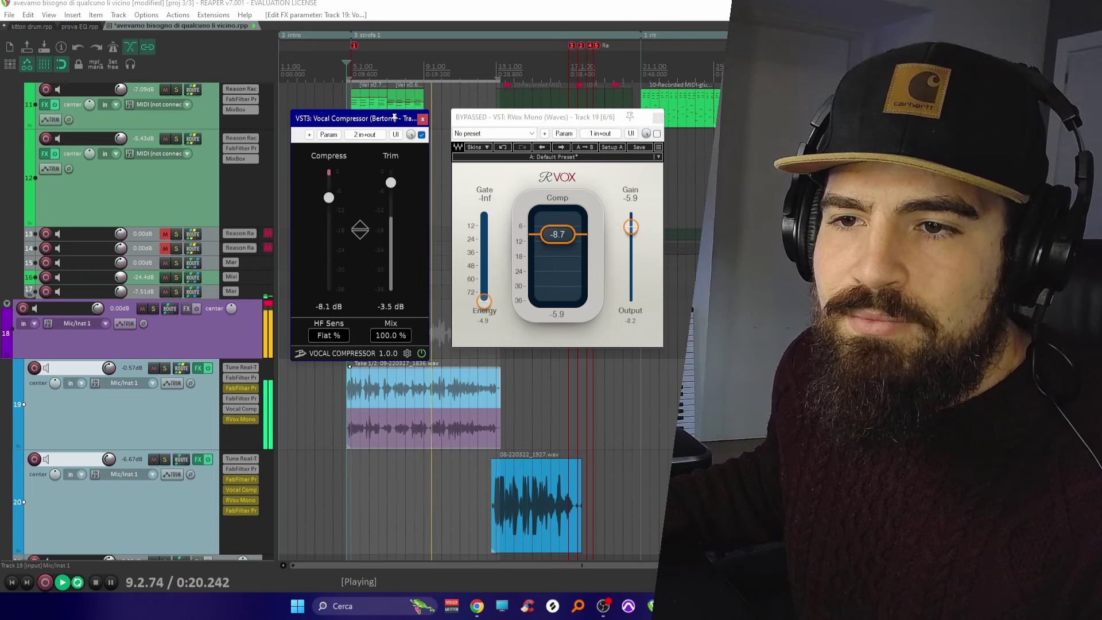
key(space)
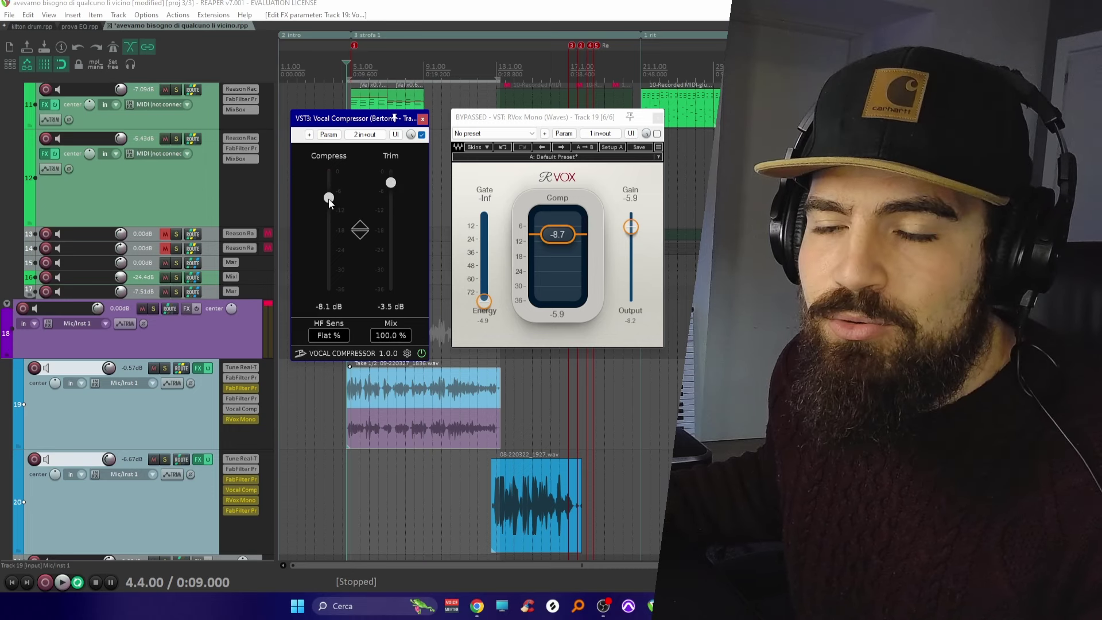
Step: Set Vocal Compressor's Compress to -21.4 dB and Trim to -8.3 dB, then match RVox with Comp -21.7 and Gain -8.3 and play it back
key(space)
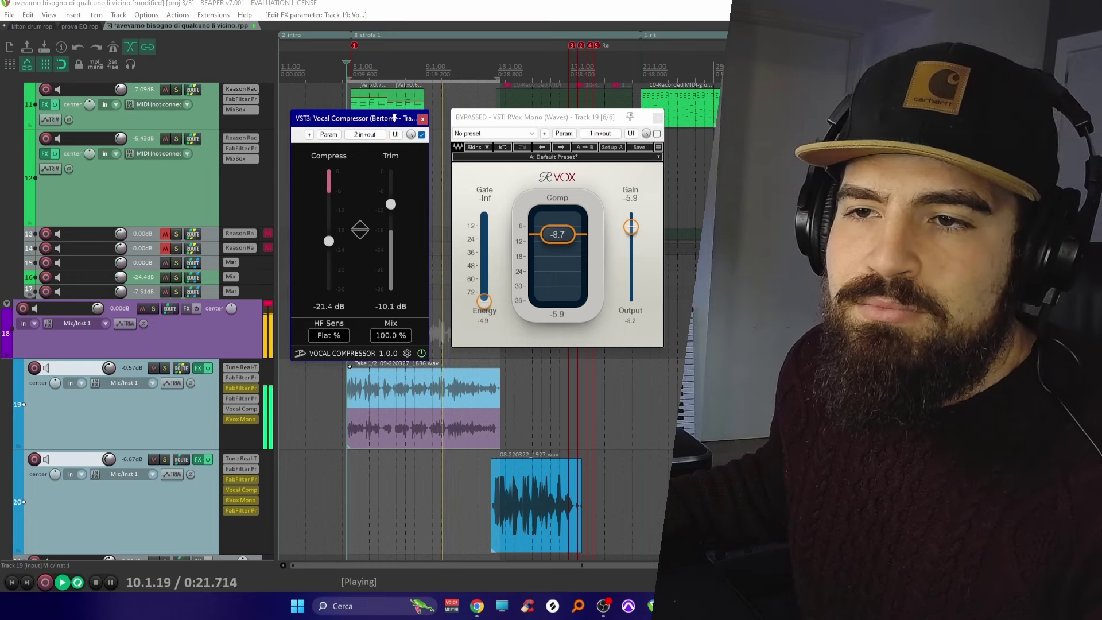
drag(397, 204, 397, 198)
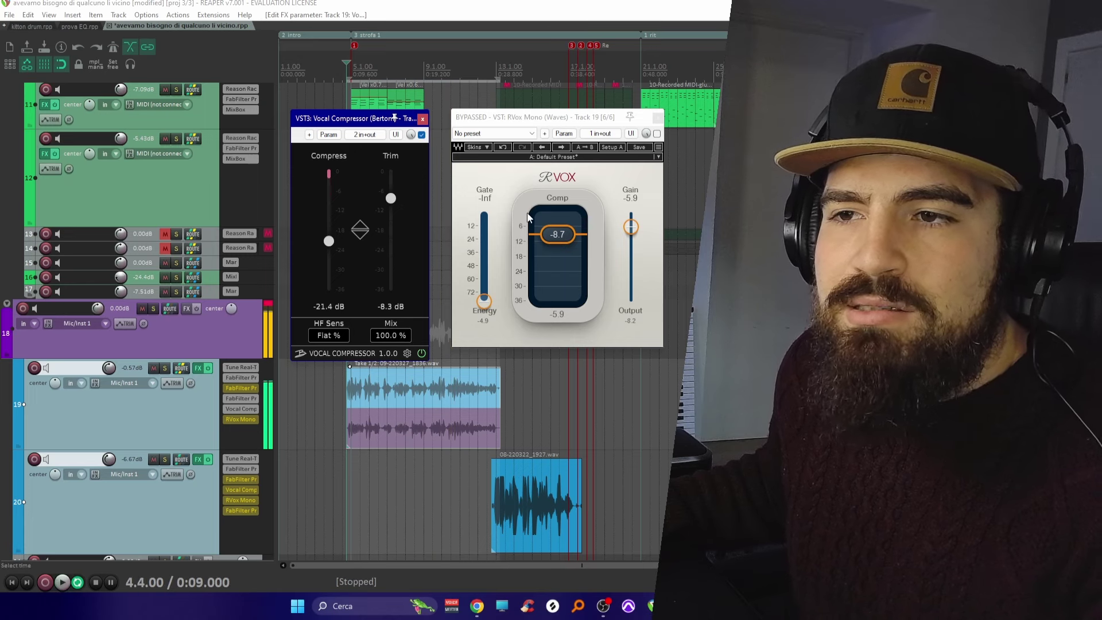
drag(568, 235, 568, 250)
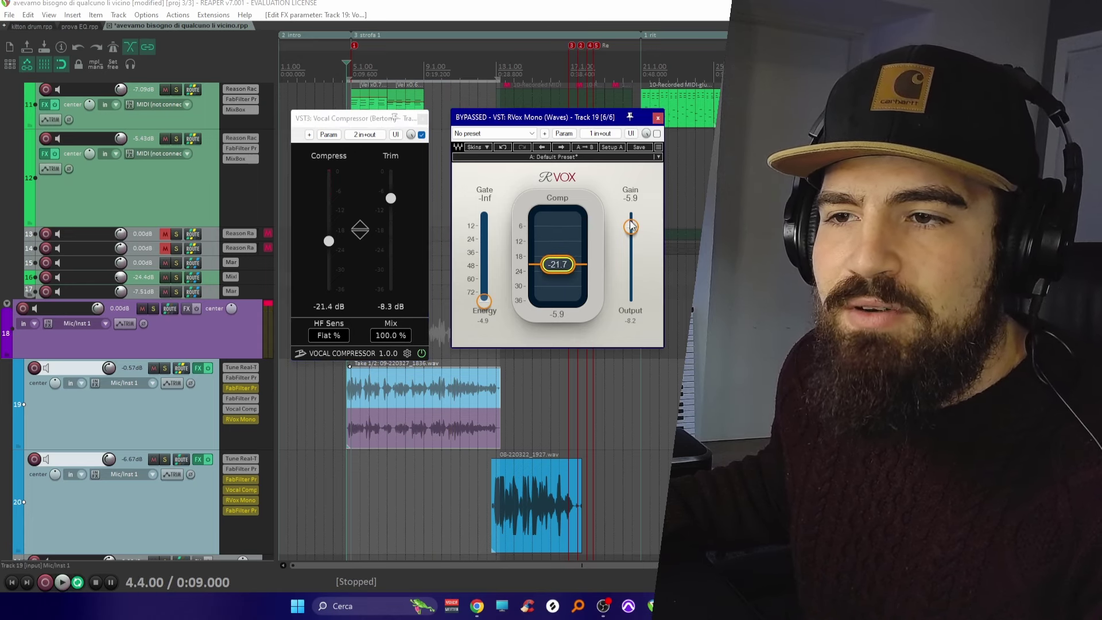
key(space)
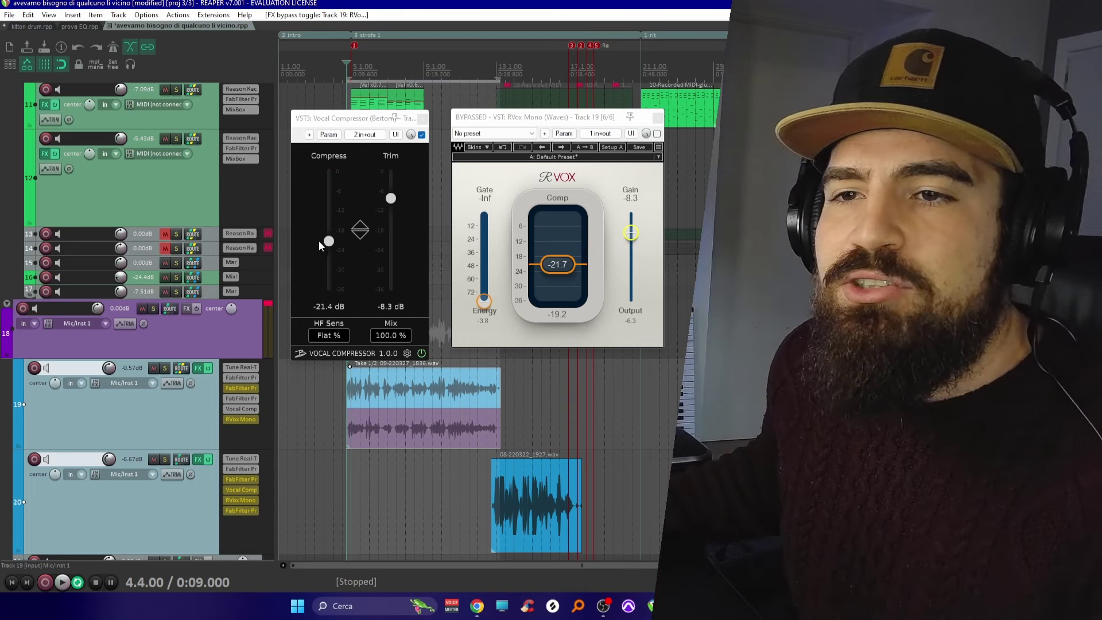
Step: While the vocal plays in the mix, set Vocal Compressor's Compress to -17.5 dB, Trim to -10.4 dB and HF Sens to 55.6 %
drag(319, 241, 319, 225)
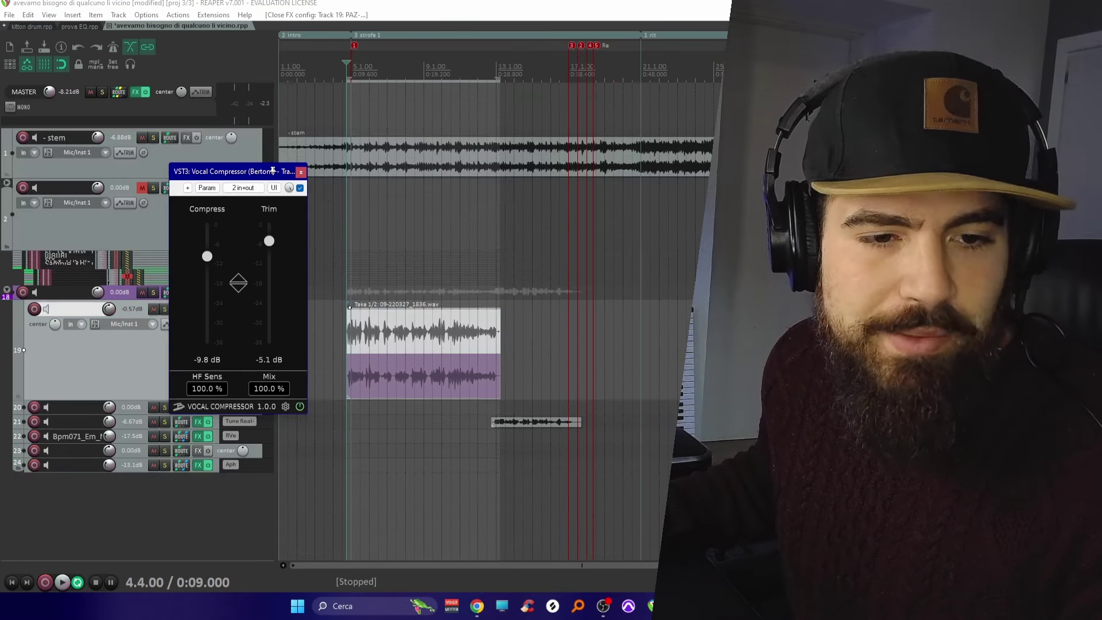
key(space)
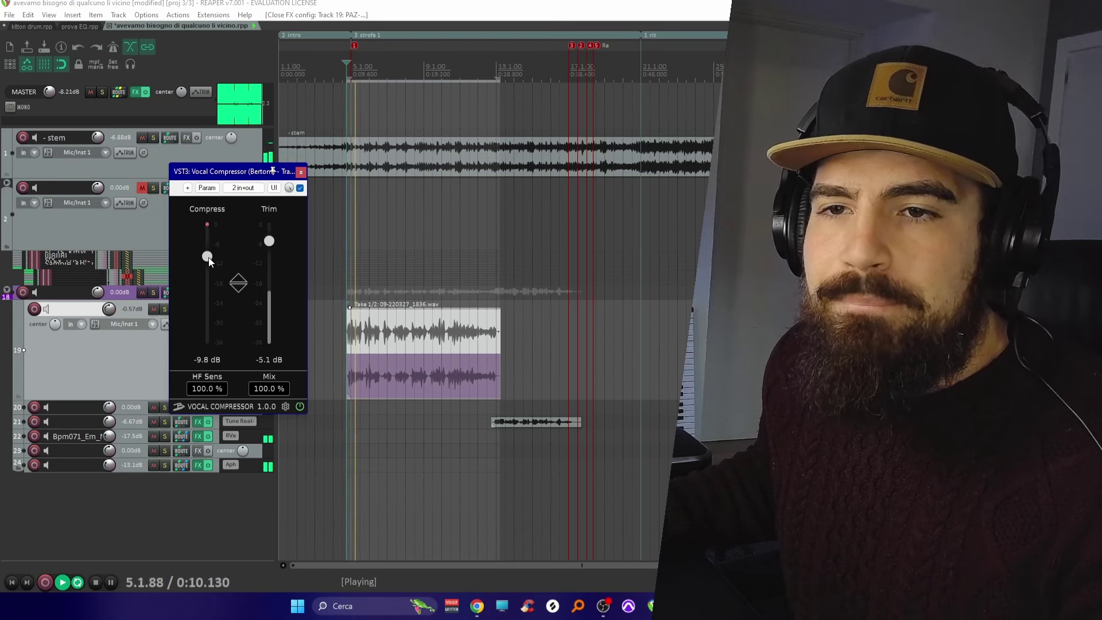
drag(210, 260, 210, 291)
mouse_move(268, 240)
mouse_down()
mouse_move(269, 271)
mouse_move(268, 249)
mouse_move(269, 258)
mouse_up()
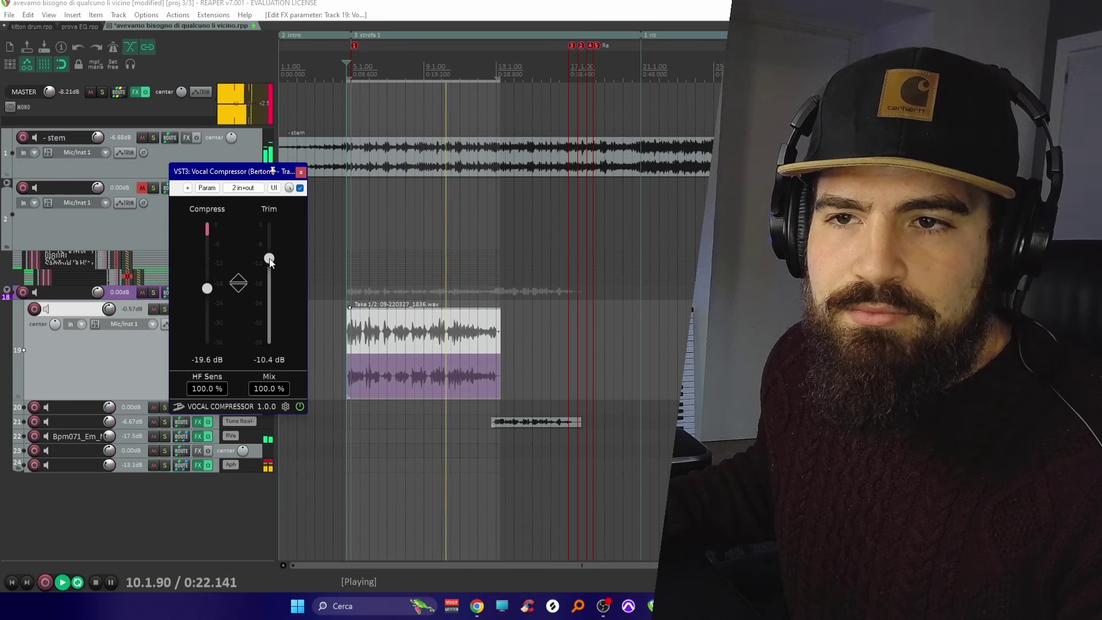
drag(206, 291, 206, 284)
mouse_move(212, 389)
mouse_down()
mouse_move(212, 399)
mouse_move(212, 386)
mouse_up()
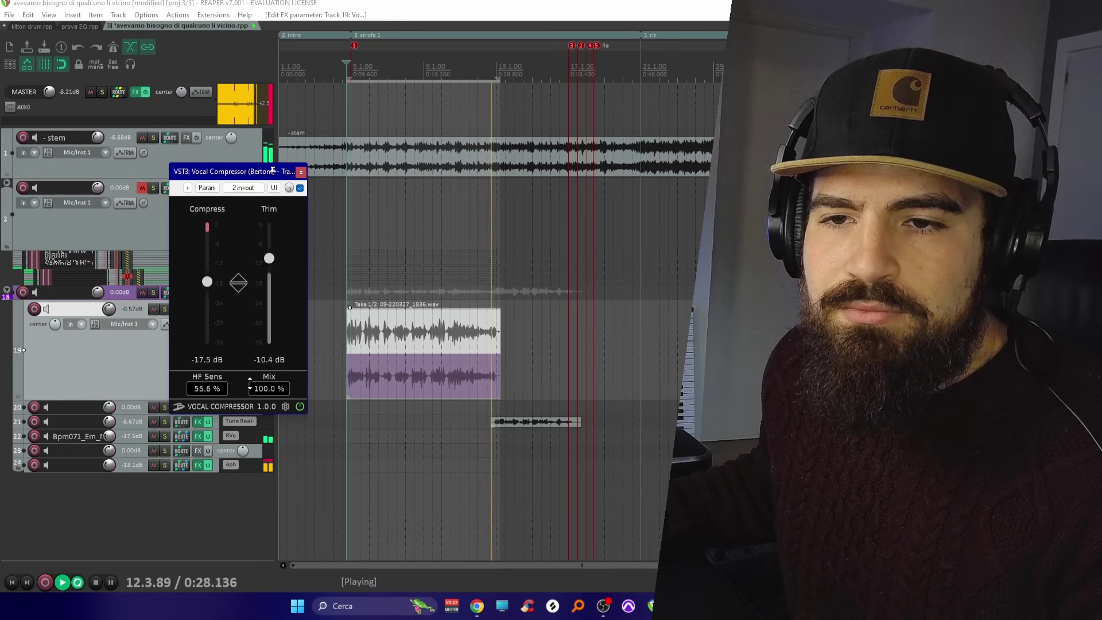
key(space)
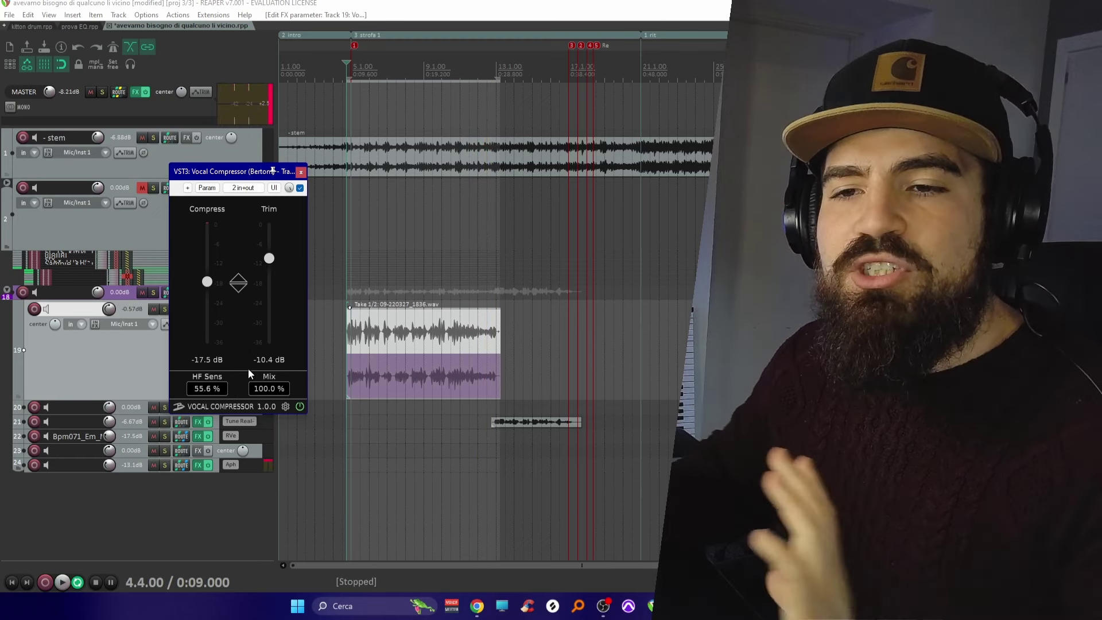